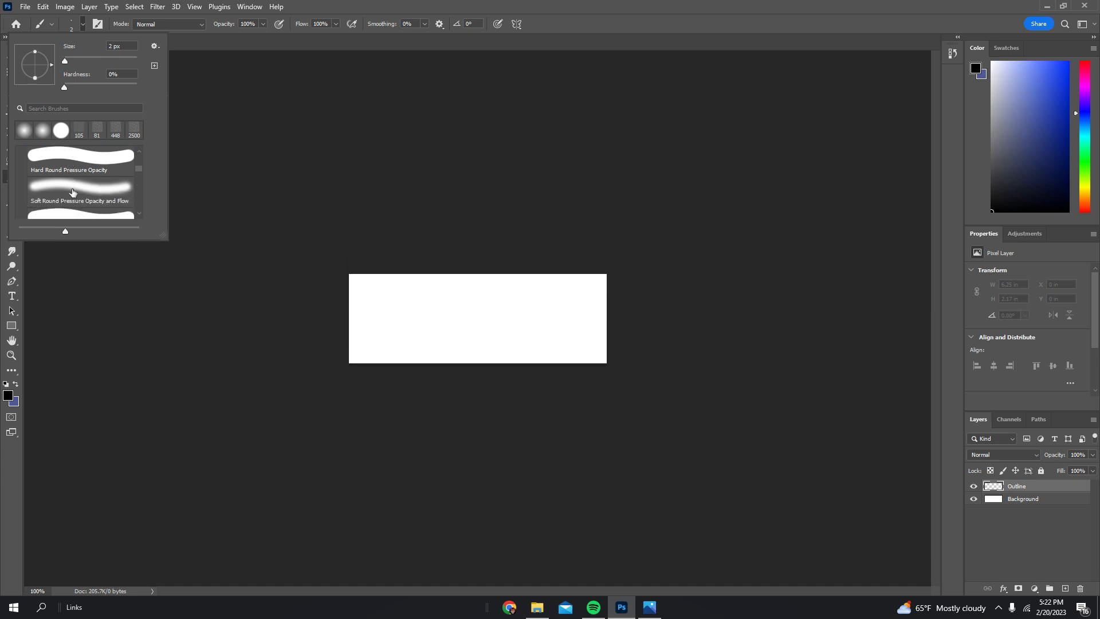
Choose the Soft Round Pressure Opacity and Flow brush preset with a size of 2 px.
{"action": "left_click", "coordinate": [74, 194]}
{"action": "scroll", "coordinate": [93, 196], "scroll_direction": "down", "scroll_amount": 2}
{"action": "left_click", "coordinate": [94, 193]}
{"action": "scroll", "coordinate": [94, 194], "scroll_direction": "up", "scroll_amount": 1}
{"action": "scroll", "coordinate": [99, 181], "scroll_direction": "down", "scroll_amount": 3}
{"action": "scroll", "coordinate": [80, 180], "scroll_direction": "up", "scroll_amount": 3}
{"action": "left_click", "coordinate": [80, 180]}
{"action": "mouse_move", "coordinate": [64, 62]}
{"action": "left_mouse_down"}
{"action": "mouse_move", "coordinate": [73, 61]}
{"action": "mouse_move", "coordinate": [63, 63]}
{"action": "left_mouse_up"}
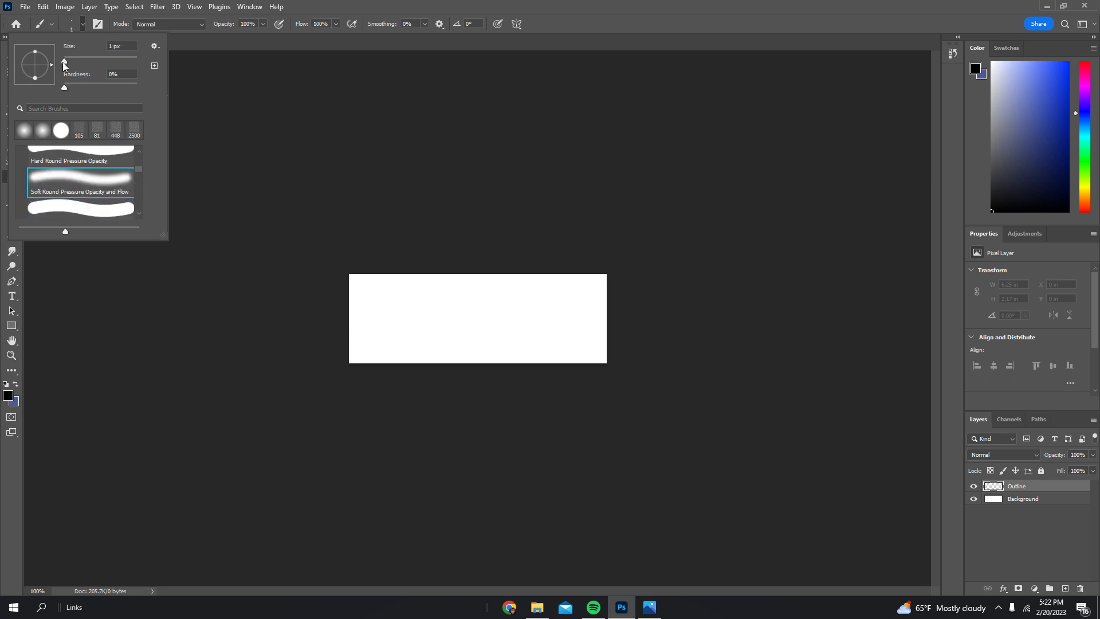
{"action": "key", "text": "Return"}
{"action": "key", "text": "i"}
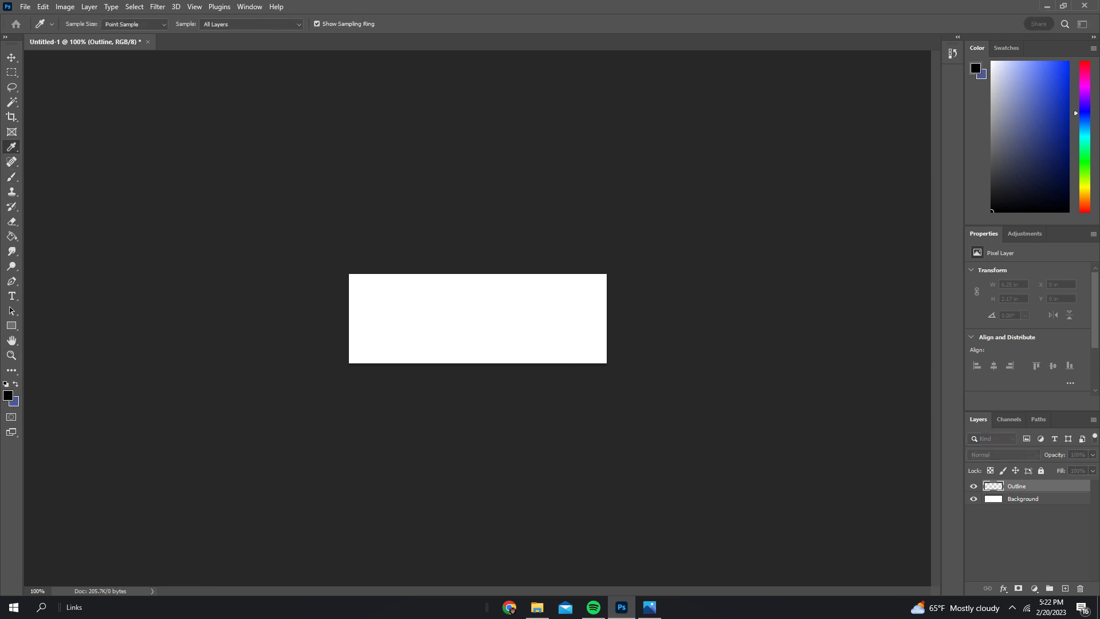
{"action": "left_click_drag", "start_coordinate": [308, 197], "coordinate": [298, 177]}
{"action": "left_click_drag", "start_coordinate": [193, 319], "coordinate": [171, 350]}
{"action": "left_click", "coordinate": [418, 200]}
{"action": "key", "text": "b"}
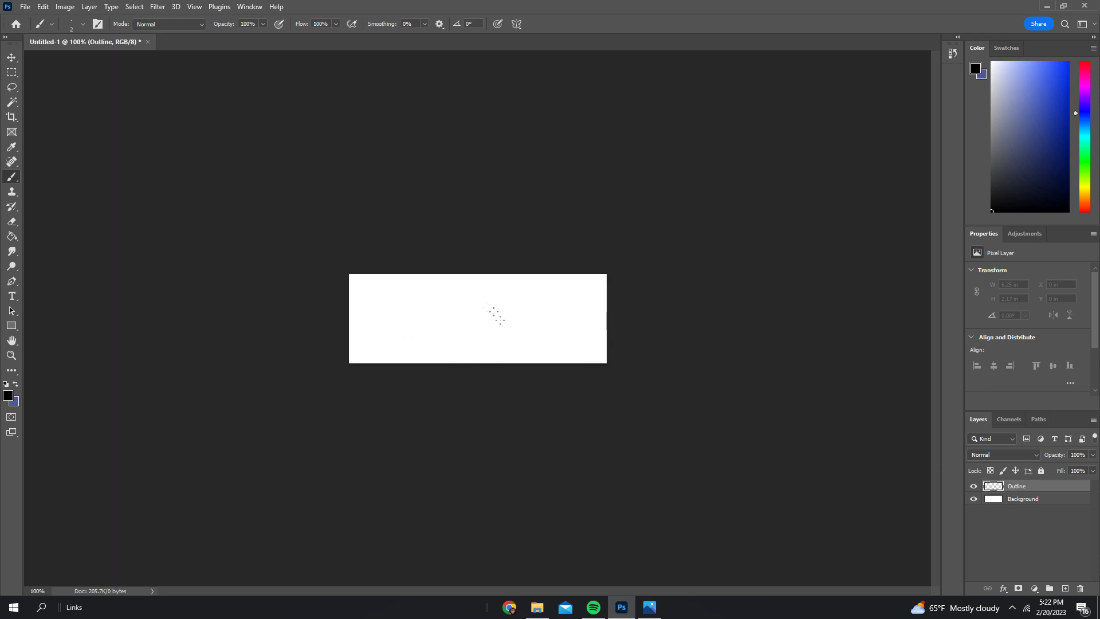
Turn on vertical paint symmetry and stretch its centre axis to the full height of the canvas.
{"action": "key", "text": "ctrl+plus"}
{"action": "key", "text": "ctrl+plus"}
{"action": "key", "text": "ctrl+plus"}
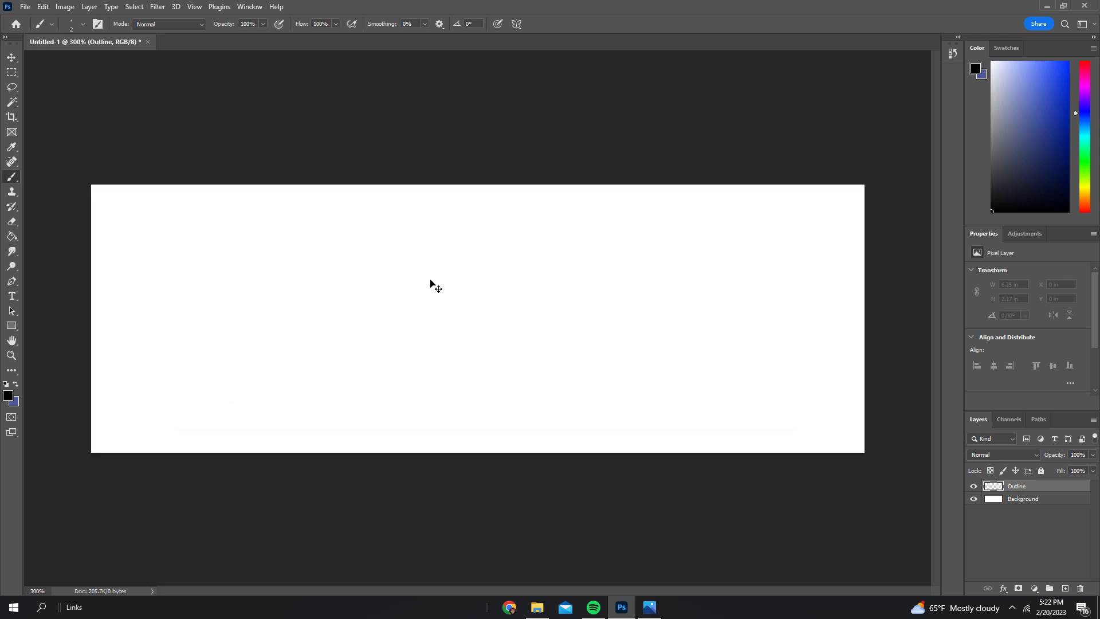
{"action": "key", "text": "ctrl+minus"}
{"action": "left_click", "coordinate": [519, 22]}
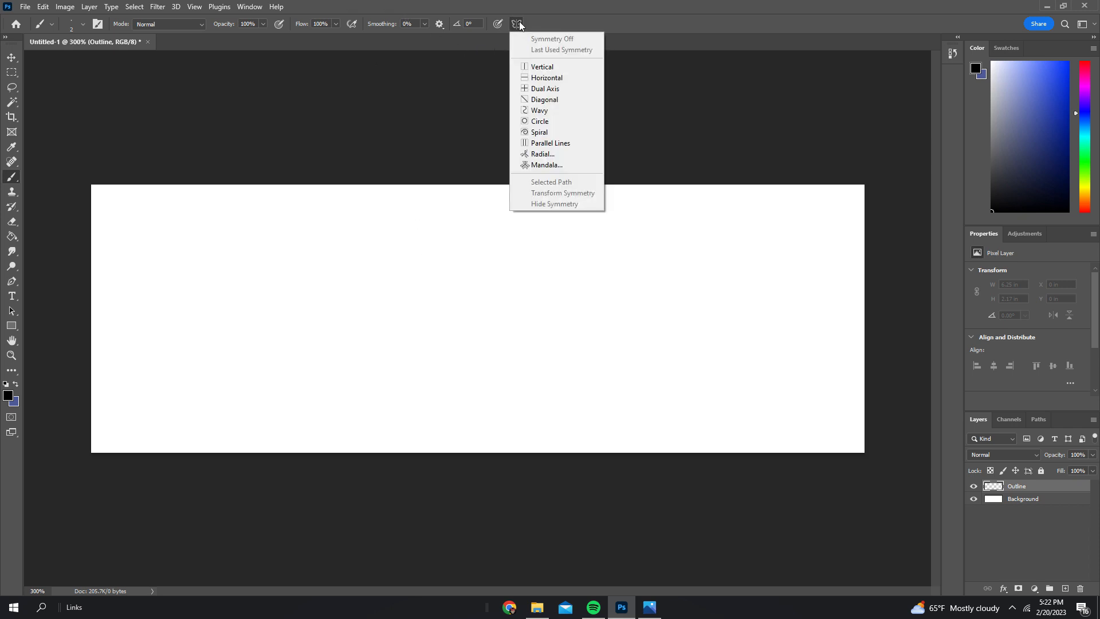
{"action": "left_click", "coordinate": [539, 66]}
{"action": "left_click_drag", "start_coordinate": [480, 217], "coordinate": [479, 185]}
{"action": "left_click_drag", "start_coordinate": [481, 419], "coordinate": [479, 452]}
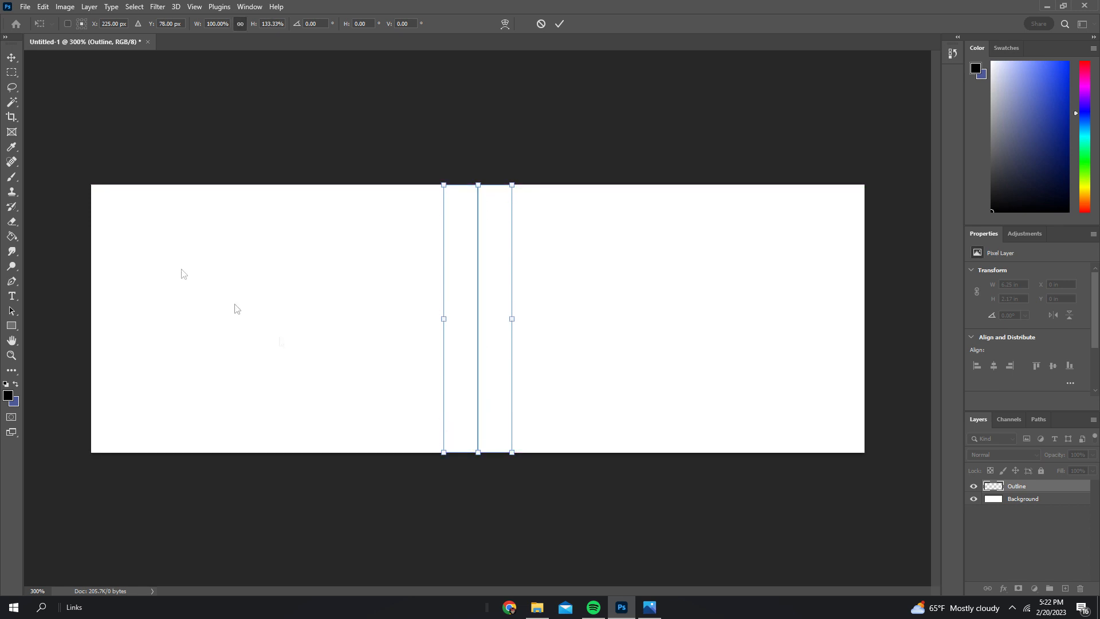
{"action": "left_click", "coordinate": [11, 179]}
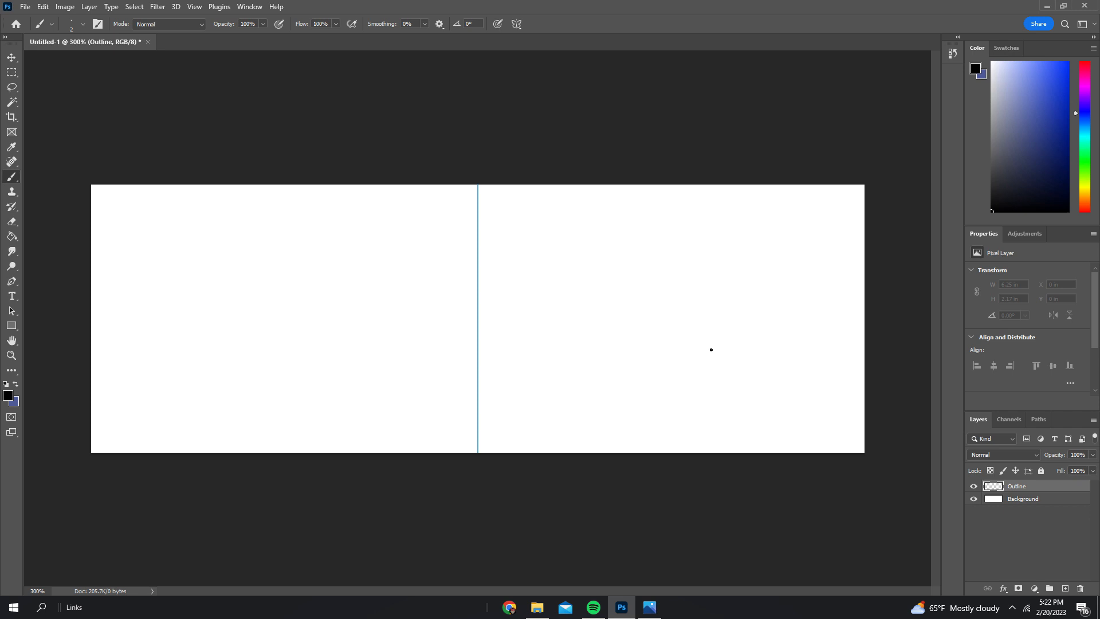
{"action": "left_click", "coordinate": [479, 219]}
{"action": "left_click_drag", "start_coordinate": [490, 209], "coordinate": [528, 201]}
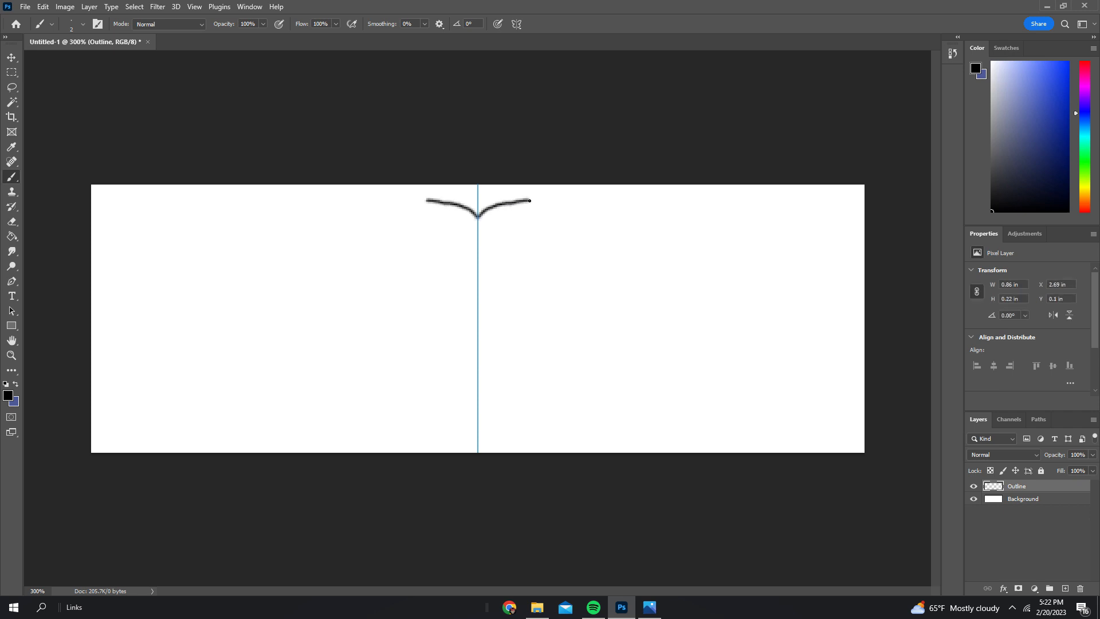
{"action": "key", "text": "ctrl+z"}
Paint a mirrored black heart outline about 2 in wide and 1.9 in tall around the symmetry axis, then thicken it with a second pass.
{"action": "mouse_move", "coordinate": [478, 230]}
{"action": "left_mouse_down"}
{"action": "mouse_move", "coordinate": [516, 206]}
{"action": "mouse_move", "coordinate": [559, 206]}
{"action": "mouse_move", "coordinate": [583, 218]}
{"action": "mouse_move", "coordinate": [596, 257]}
{"action": "mouse_move", "coordinate": [578, 311]}
{"action": "mouse_move", "coordinate": [479, 420]}
{"action": "left_mouse_up"}
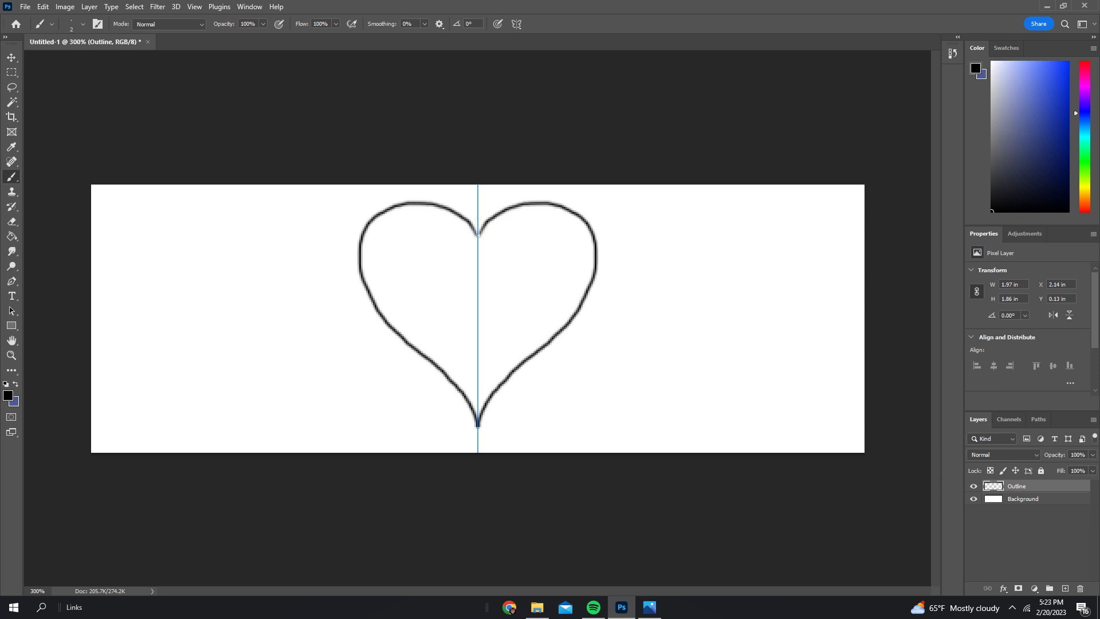
{"action": "mouse_move", "coordinate": [487, 223]}
{"action": "left_mouse_down"}
{"action": "mouse_move", "coordinate": [536, 203]}
{"action": "mouse_move", "coordinate": [572, 209]}
{"action": "mouse_move", "coordinate": [591, 232]}
{"action": "mouse_move", "coordinate": [594, 266]}
{"action": "mouse_move", "coordinate": [568, 326]}
{"action": "mouse_move", "coordinate": [482, 412]}
{"action": "left_mouse_up"}
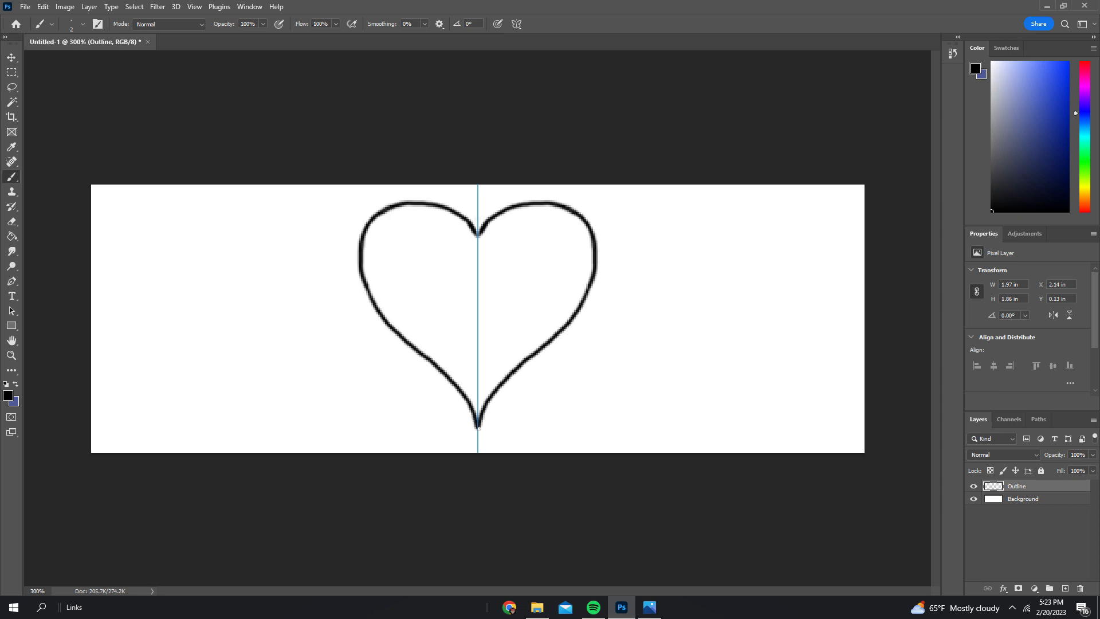
Paint mirrored wings with four tiers of feathers from the heart's upper sides, spanning about 6 in from tip to tip.
{"action": "mouse_move", "coordinate": [559, 204]}
{"action": "left_mouse_down"}
{"action": "mouse_move", "coordinate": [758, 212]}
{"action": "mouse_move", "coordinate": [846, 198]}
{"action": "mouse_move", "coordinate": [781, 213]}
{"action": "mouse_move", "coordinate": [821, 205]}
{"action": "mouse_move", "coordinate": [568, 206]}
{"action": "left_mouse_up"}
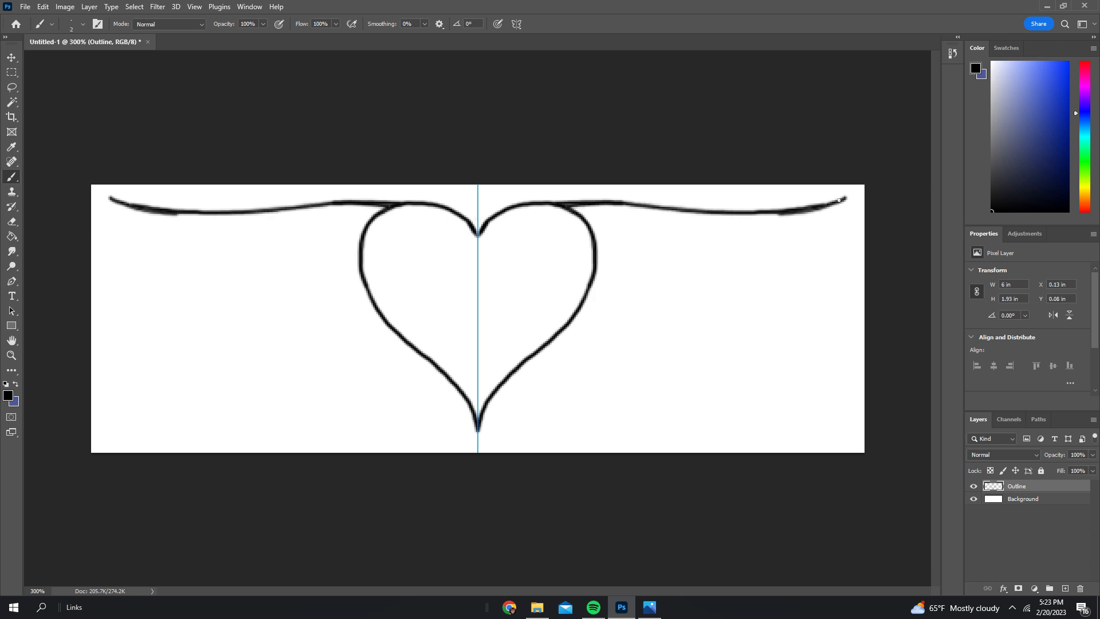
{"action": "mouse_move", "coordinate": [843, 199]}
{"action": "left_mouse_down"}
{"action": "mouse_move", "coordinate": [805, 236]}
{"action": "mouse_move", "coordinate": [836, 205]}
{"action": "mouse_move", "coordinate": [808, 233]}
{"action": "mouse_move", "coordinate": [775, 239]}
{"action": "mouse_move", "coordinate": [592, 232]}
{"action": "mouse_move", "coordinate": [806, 236]}
{"action": "mouse_move", "coordinate": [737, 270]}
{"action": "mouse_move", "coordinate": [597, 260]}
{"action": "left_mouse_up"}
{"action": "mouse_move", "coordinate": [597, 260]}
{"action": "left_mouse_down"}
{"action": "mouse_move", "coordinate": [677, 263]}
{"action": "mouse_move", "coordinate": [776, 239]}
{"action": "left_mouse_up"}
{"action": "mouse_move", "coordinate": [721, 269]}
{"action": "left_mouse_down"}
{"action": "mouse_move", "coordinate": [644, 261]}
{"action": "mouse_move", "coordinate": [636, 290]}
{"action": "mouse_move", "coordinate": [656, 296]}
{"action": "mouse_move", "coordinate": [579, 316]}
{"action": "mouse_move", "coordinate": [718, 271]}
{"action": "left_mouse_up"}
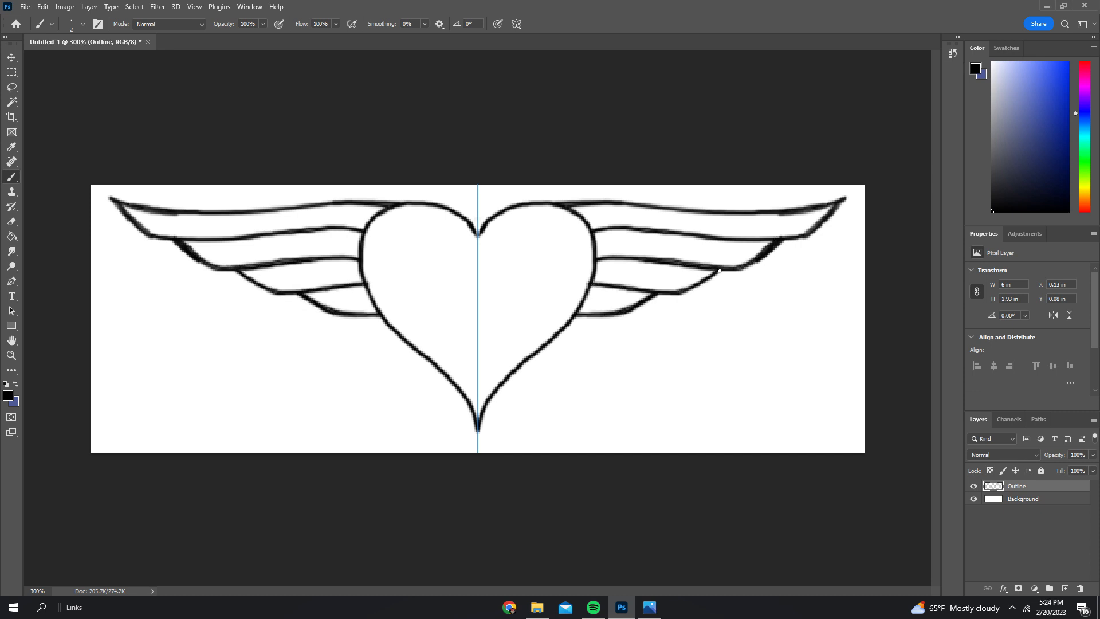
Outline a tapering band from the heart's point up to the lowest feathers, and a single pointed feather reaching outward along the bottom edge.
{"action": "mouse_move", "coordinate": [478, 434]}
{"action": "left_mouse_down"}
{"action": "mouse_move", "coordinate": [512, 440]}
{"action": "mouse_move", "coordinate": [484, 442]}
{"action": "mouse_move", "coordinate": [483, 415]}
{"action": "mouse_move", "coordinate": [484, 438]}
{"action": "mouse_move", "coordinate": [503, 441]}
{"action": "left_mouse_up"}
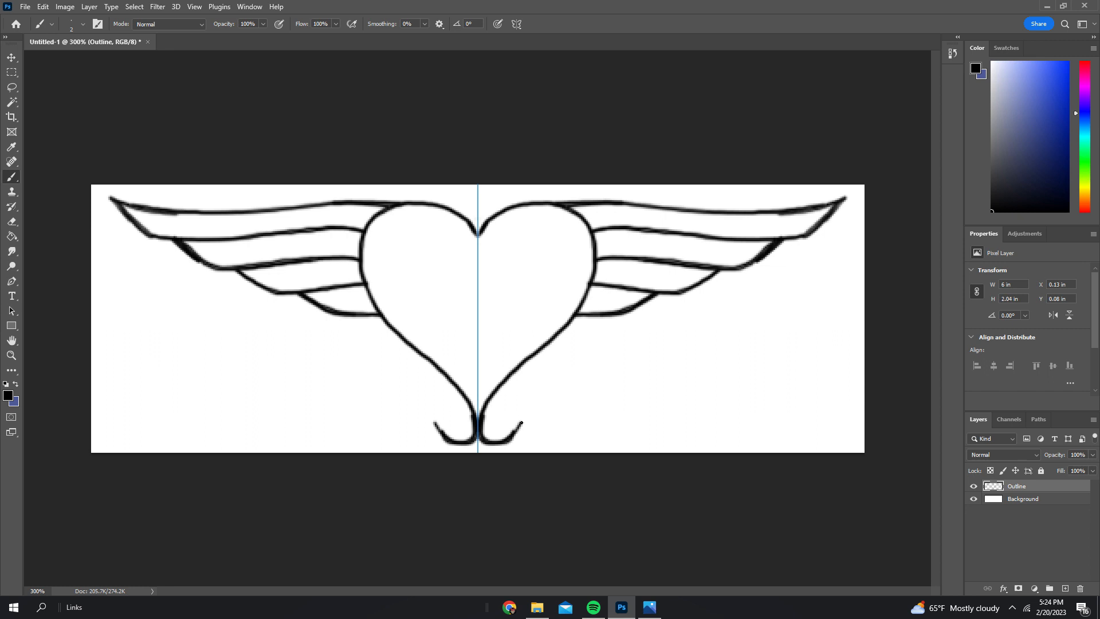
{"action": "mouse_move", "coordinate": [521, 423]}
{"action": "left_mouse_down"}
{"action": "mouse_move", "coordinate": [561, 364]}
{"action": "mouse_move", "coordinate": [620, 319]}
{"action": "mouse_move", "coordinate": [589, 336]}
{"action": "mouse_move", "coordinate": [503, 441]}
{"action": "left_mouse_up"}
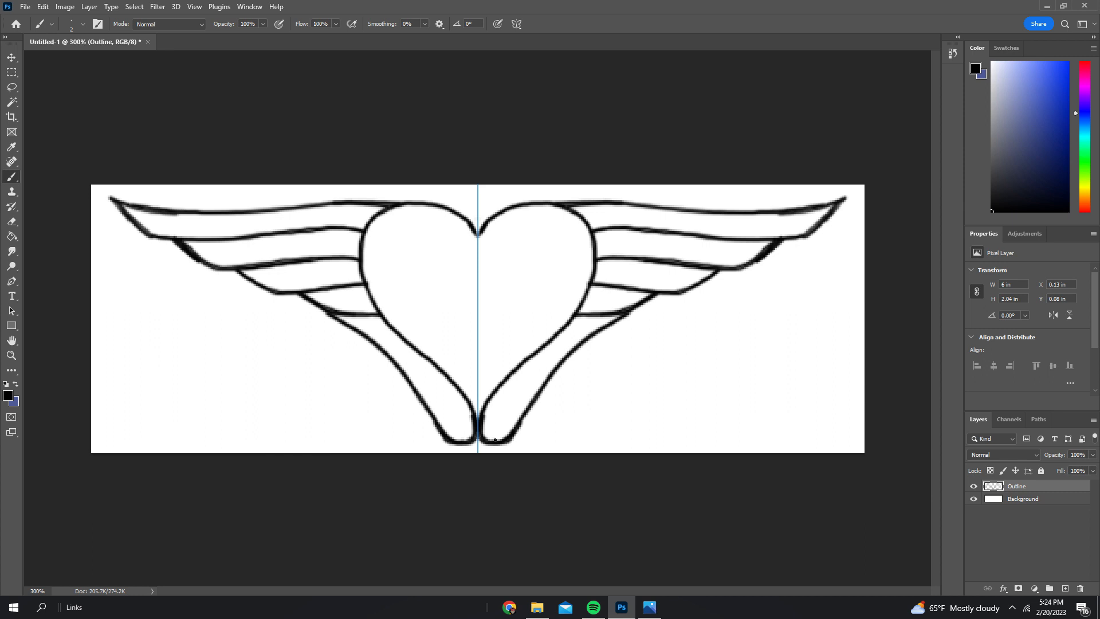
{"action": "mouse_move", "coordinate": [532, 440]}
{"action": "left_mouse_down"}
{"action": "mouse_move", "coordinate": [550, 440]}
{"action": "mouse_move", "coordinate": [520, 426]}
{"action": "mouse_move", "coordinate": [537, 439]}
{"action": "left_mouse_up"}
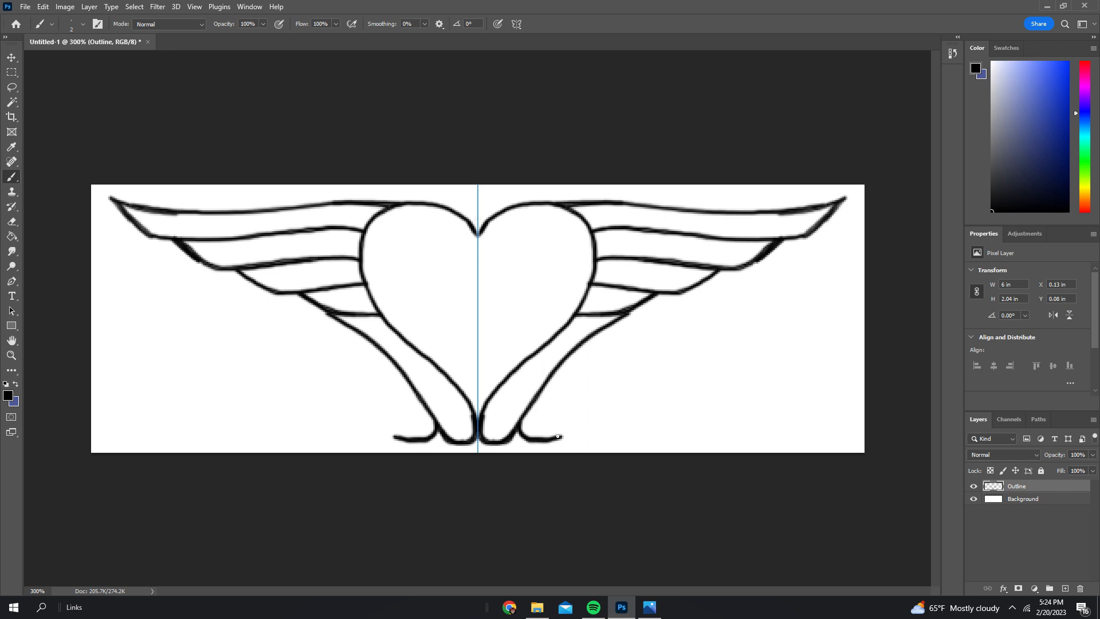
{"action": "mouse_move", "coordinate": [559, 402]}
{"action": "left_mouse_down"}
{"action": "mouse_move", "coordinate": [592, 398]}
{"action": "mouse_move", "coordinate": [538, 404]}
{"action": "mouse_move", "coordinate": [597, 398]}
{"action": "mouse_move", "coordinate": [540, 405]}
{"action": "left_mouse_up"}
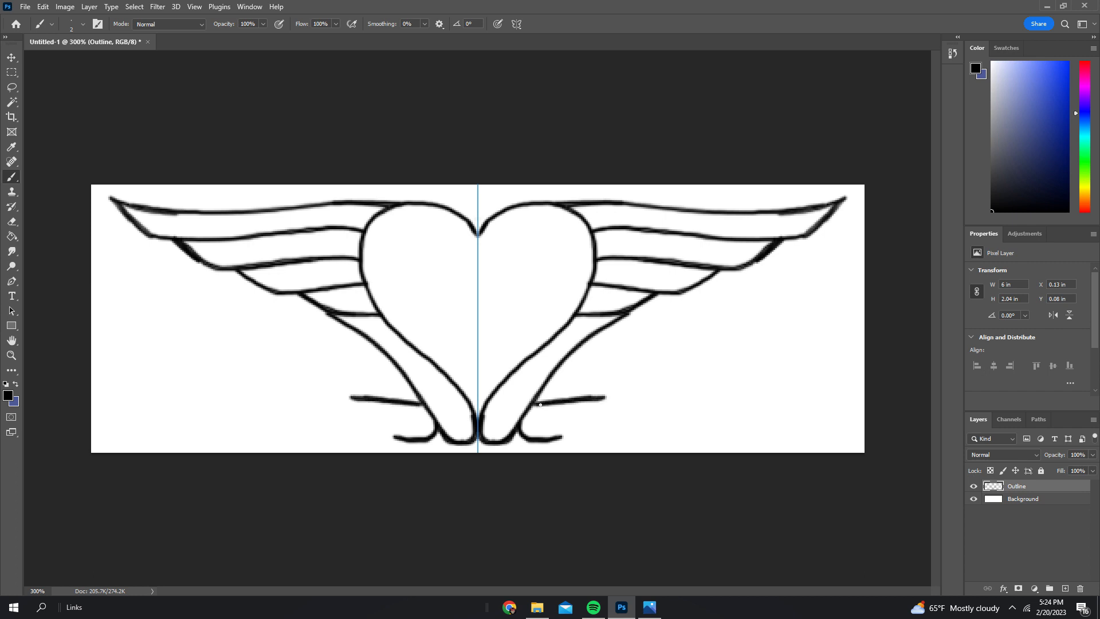
{"action": "mouse_move", "coordinate": [585, 398]}
{"action": "left_mouse_down"}
{"action": "mouse_move", "coordinate": [714, 383]}
{"action": "mouse_move", "coordinate": [554, 440]}
{"action": "mouse_move", "coordinate": [706, 387]}
{"action": "mouse_move", "coordinate": [629, 436]}
{"action": "mouse_move", "coordinate": [816, 364]}
{"action": "mouse_move", "coordinate": [606, 429]}
{"action": "left_mouse_up"}
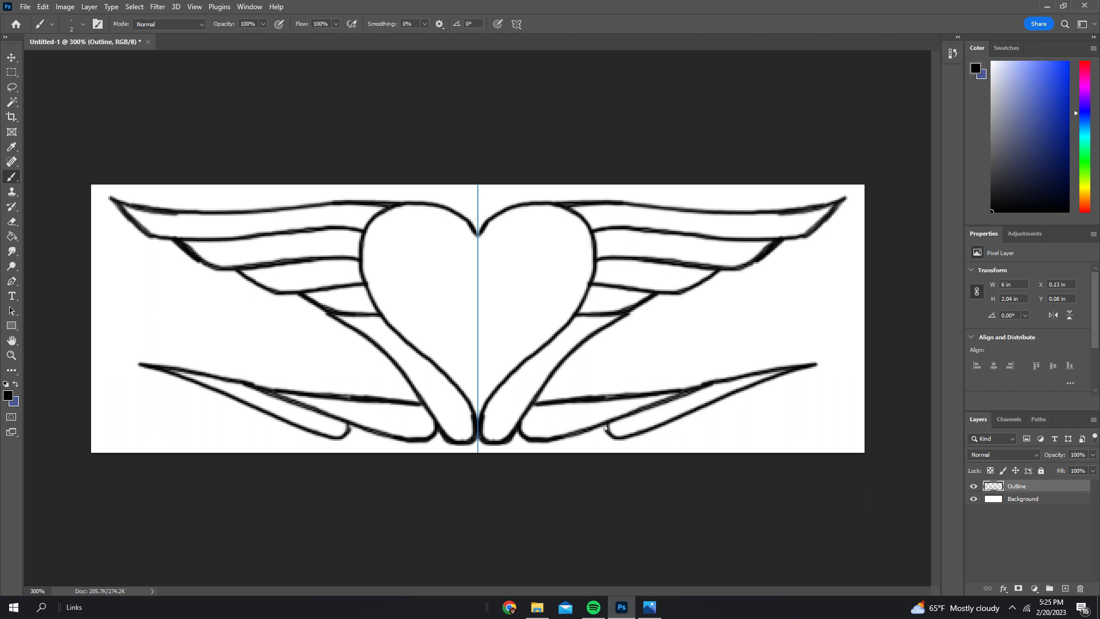
{"action": "key", "text": "ctrl+z"}
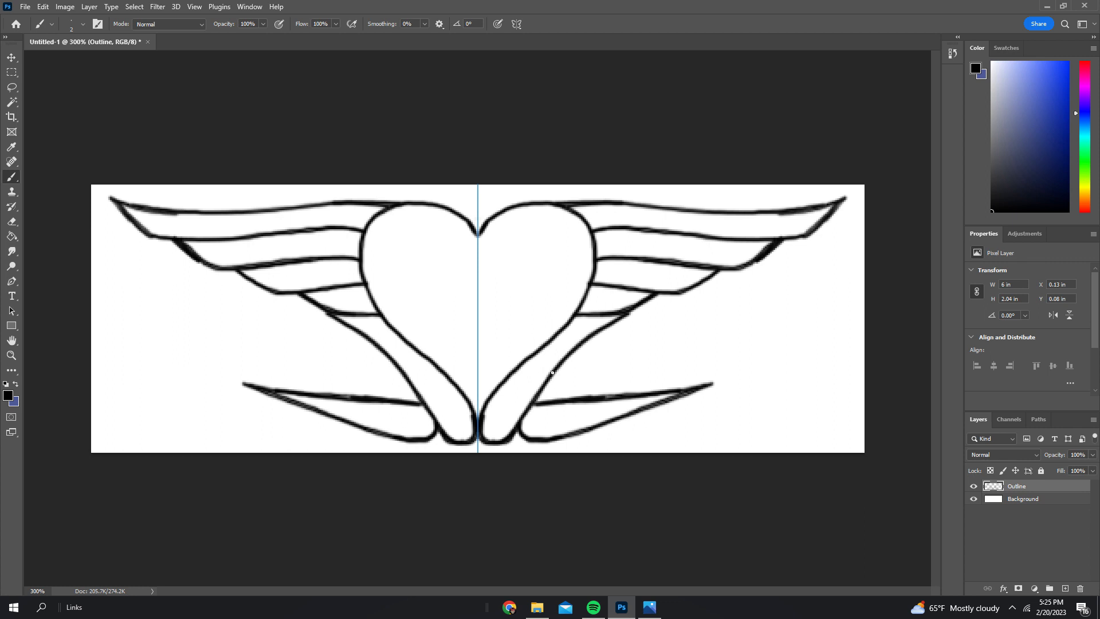
Paint one large and two small circles in the lower outer corner, mirrored on both sides.
{"action": "mouse_move", "coordinate": [788, 425]}
{"action": "left_mouse_down"}
{"action": "mouse_move", "coordinate": [813, 363]}
{"action": "mouse_move", "coordinate": [769, 393]}
{"action": "mouse_move", "coordinate": [789, 425]}
{"action": "left_mouse_up"}
{"action": "mouse_move", "coordinate": [721, 396]}
{"action": "left_mouse_down"}
{"action": "mouse_move", "coordinate": [714, 434]}
{"action": "mouse_move", "coordinate": [746, 402]}
{"action": "mouse_move", "coordinate": [718, 428]}
{"action": "left_mouse_up"}
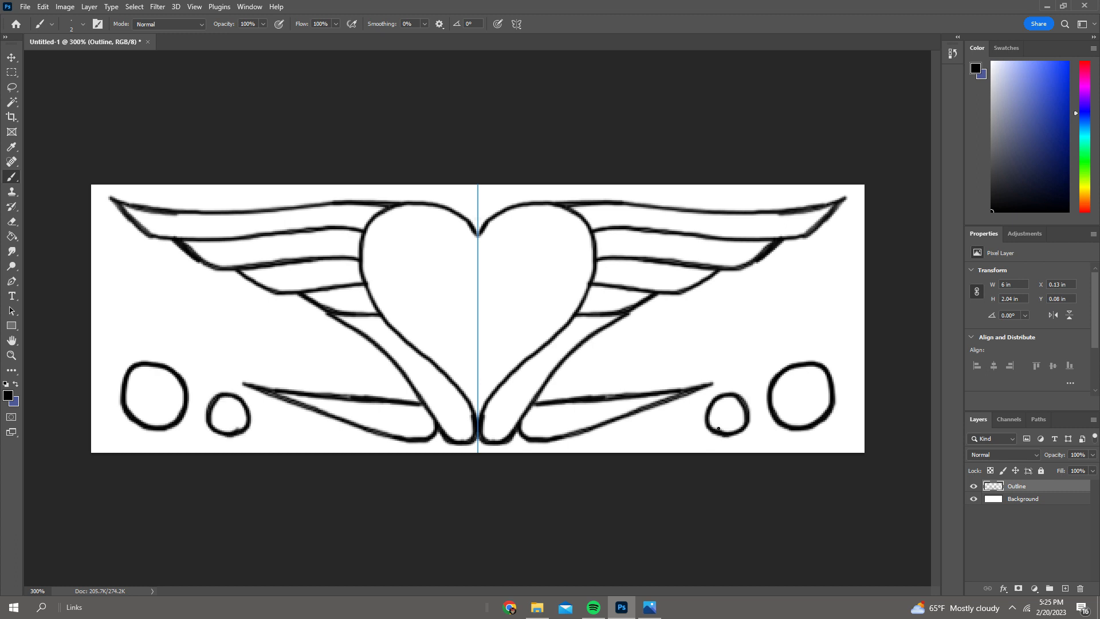
{"action": "mouse_move", "coordinate": [819, 344]}
{"action": "left_mouse_down"}
{"action": "mouse_move", "coordinate": [820, 309]}
{"action": "mouse_move", "coordinate": [839, 335]}
{"action": "left_mouse_up"}
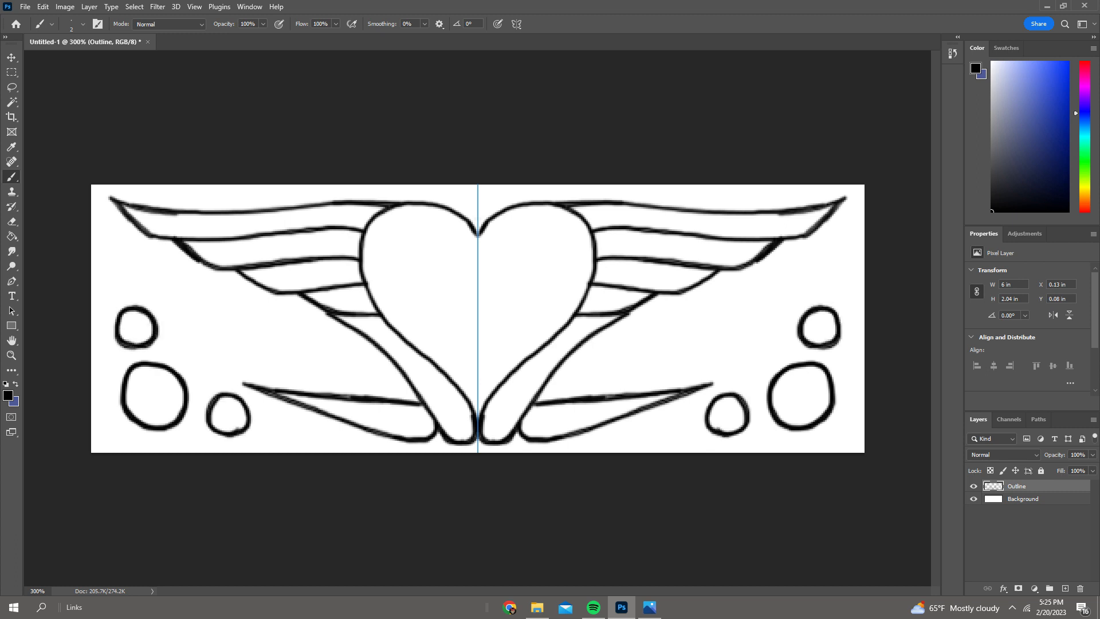
Link the corner circles with lines to the wing tip and bottom feather, add a pointed corner, and trace a scalloped contour around them.
{"action": "left_click_drag", "start_coordinate": [747, 409], "coordinate": [770, 405]}
{"action": "left_click_drag", "start_coordinate": [816, 347], "coordinate": [822, 362]}
{"action": "mouse_move", "coordinate": [704, 423]}
{"action": "left_mouse_down"}
{"action": "mouse_move", "coordinate": [590, 430]}
{"action": "mouse_move", "coordinate": [706, 424]}
{"action": "left_mouse_up"}
{"action": "mouse_move", "coordinate": [780, 427]}
{"action": "left_mouse_down"}
{"action": "mouse_move", "coordinate": [832, 400]}
{"action": "mouse_move", "coordinate": [794, 432]}
{"action": "mouse_move", "coordinate": [833, 396]}
{"action": "left_mouse_up"}
{"action": "mouse_move", "coordinate": [120, 210]}
{"action": "left_mouse_down"}
{"action": "mouse_move", "coordinate": [137, 309]}
{"action": "mouse_move", "coordinate": [120, 210]}
{"action": "left_mouse_up"}
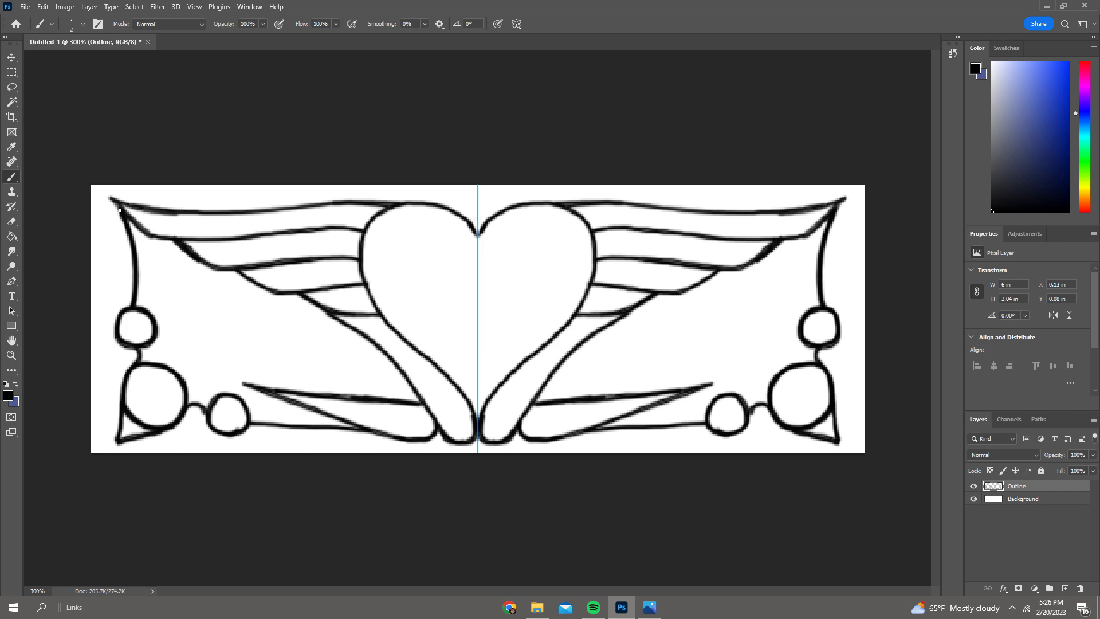
{"action": "mouse_move", "coordinate": [137, 294]}
{"action": "left_mouse_down"}
{"action": "mouse_move", "coordinate": [170, 344]}
{"action": "mouse_move", "coordinate": [137, 296]}
{"action": "left_mouse_up"}
{"action": "mouse_move", "coordinate": [157, 353]}
{"action": "left_mouse_down"}
{"action": "mouse_move", "coordinate": [188, 367]}
{"action": "mouse_move", "coordinate": [156, 355]}
{"action": "left_mouse_up"}
{"action": "mouse_move", "coordinate": [195, 395]}
{"action": "left_mouse_down"}
{"action": "mouse_move", "coordinate": [246, 383]}
{"action": "mouse_move", "coordinate": [162, 351]}
{"action": "mouse_move", "coordinate": [165, 310]}
{"action": "mouse_move", "coordinate": [135, 293]}
{"action": "left_mouse_up"}
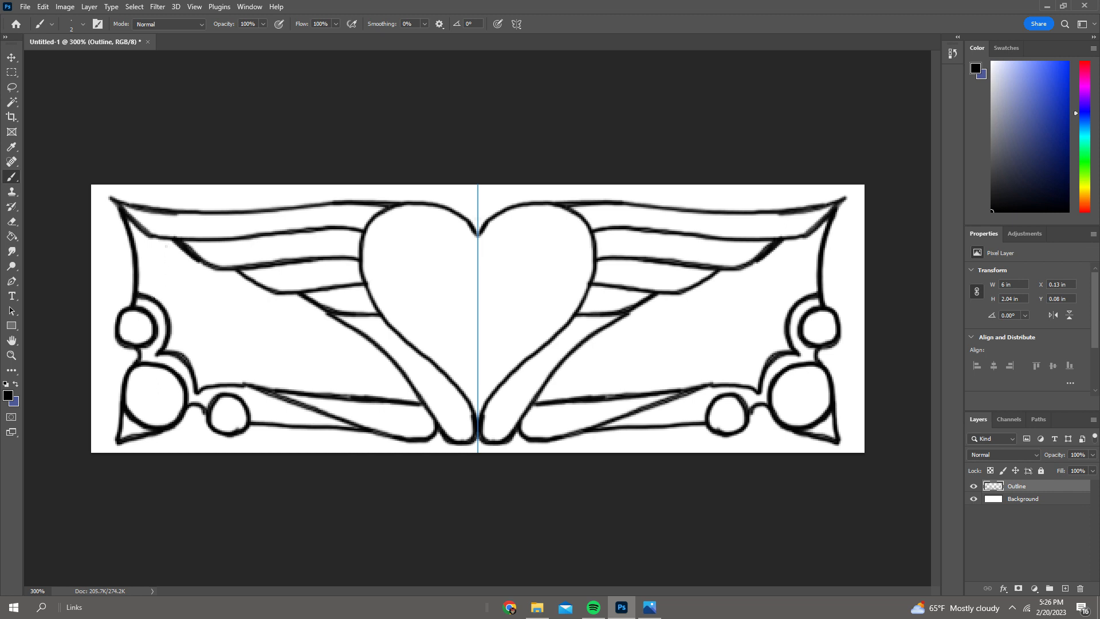
Fill the space between the wings and the scalloped corner contour with slanted rib lines like a web.
{"action": "mouse_move", "coordinate": [166, 241]}
{"action": "left_mouse_down"}
{"action": "mouse_move", "coordinate": [154, 298]}
{"action": "mouse_move", "coordinate": [164, 240]}
{"action": "left_mouse_up"}
{"action": "left_click_drag", "start_coordinate": [169, 317], "coordinate": [199, 261]}
{"action": "mouse_move", "coordinate": [168, 347]}
{"action": "left_mouse_down"}
{"action": "mouse_move", "coordinate": [230, 269]}
{"action": "mouse_move", "coordinate": [167, 347]}
{"action": "mouse_move", "coordinate": [258, 288]}
{"action": "left_mouse_up"}
{"action": "mouse_move", "coordinate": [258, 289]}
{"action": "left_mouse_down"}
{"action": "mouse_move", "coordinate": [187, 359]}
{"action": "mouse_move", "coordinate": [258, 288]}
{"action": "left_mouse_up"}
{"action": "mouse_move", "coordinate": [198, 390]}
{"action": "left_mouse_down"}
{"action": "mouse_move", "coordinate": [289, 295]}
{"action": "mouse_move", "coordinate": [199, 389]}
{"action": "mouse_move", "coordinate": [320, 311]}
{"action": "left_mouse_up"}
{"action": "mouse_move", "coordinate": [319, 311]}
{"action": "left_mouse_down"}
{"action": "mouse_move", "coordinate": [244, 383]}
{"action": "mouse_move", "coordinate": [321, 310]}
{"action": "left_mouse_up"}
{"action": "left_click_drag", "start_coordinate": [272, 388], "coordinate": [349, 330]}
{"action": "mouse_move", "coordinate": [350, 330]}
{"action": "left_mouse_down"}
{"action": "mouse_move", "coordinate": [274, 388]}
{"action": "mouse_move", "coordinate": [350, 329]}
{"action": "left_mouse_up"}
{"action": "left_click_drag", "start_coordinate": [309, 391], "coordinate": [377, 347]}
{"action": "mouse_move", "coordinate": [377, 347]}
{"action": "left_mouse_down"}
{"action": "mouse_move", "coordinate": [311, 392]}
{"action": "mouse_move", "coordinate": [395, 368]}
{"action": "left_mouse_up"}
{"action": "mouse_move", "coordinate": [396, 368]}
{"action": "left_mouse_down"}
{"action": "mouse_move", "coordinate": [350, 395]}
{"action": "mouse_move", "coordinate": [396, 369]}
{"action": "left_mouse_up"}
{"action": "left_click_drag", "start_coordinate": [311, 392], "coordinate": [377, 347]}
Examine the whole winged-heart line drawing at smaller and larger magnifications.
{"action": "key", "text": "ctrl+minus"}
{"action": "key", "text": "ctrl+minus"}
{"action": "key", "text": "ctrl+minus"}
{"action": "key", "text": "ctrl+minus"}
{"action": "key", "text": "ctrl+minus"}
{"action": "key", "text": "ctrl+plus"}
{"action": "key", "text": "ctrl+plus"}
{"action": "key", "text": "ctrl+plus"}
{"action": "key", "text": "ctrl+plus"}
{"action": "key", "text": "ctrl+plus"}
{"action": "key", "text": "ctrl+minus"}
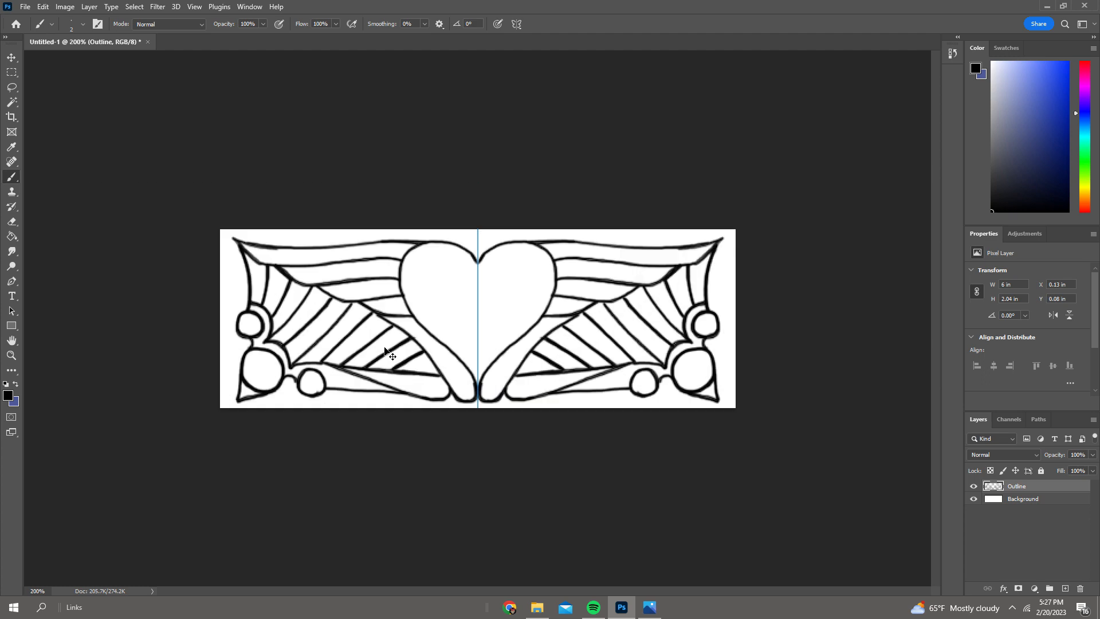
{"action": "key", "text": "ctrl+plus"}
Thicken the heart's outline and shade its inner edges with soft gray strokes down to the point.
{"action": "mouse_move", "coordinate": [373, 294]}
{"action": "left_mouse_down"}
{"action": "mouse_move", "coordinate": [365, 243]}
{"action": "mouse_move", "coordinate": [386, 211]}
{"action": "mouse_move", "coordinate": [437, 208]}
{"action": "mouse_move", "coordinate": [466, 234]}
{"action": "left_mouse_up"}
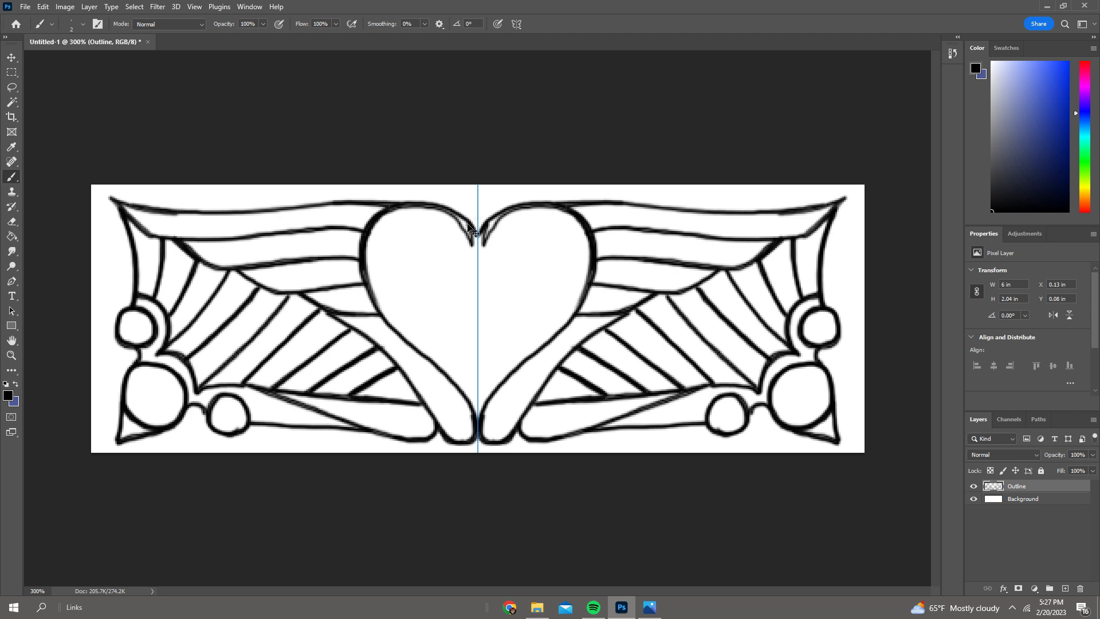
{"action": "key", "text": "ctrl+z"}
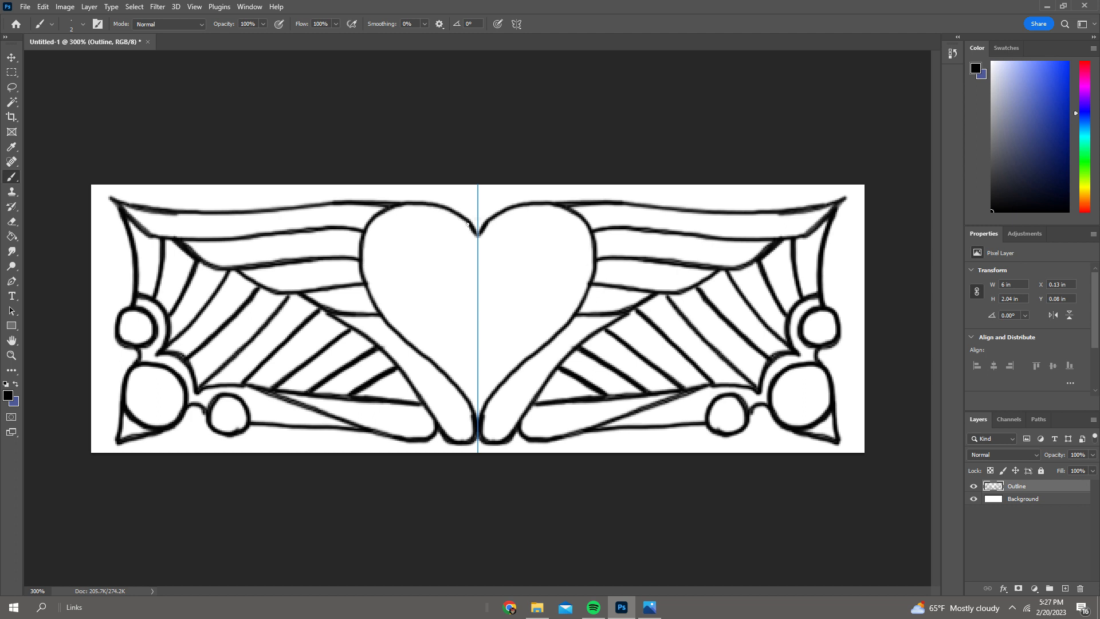
{"action": "mouse_move", "coordinate": [368, 288]}
{"action": "left_mouse_down"}
{"action": "mouse_move", "coordinate": [363, 243]}
{"action": "mouse_move", "coordinate": [378, 216]}
{"action": "mouse_move", "coordinate": [416, 206]}
{"action": "mouse_move", "coordinate": [461, 223]}
{"action": "mouse_move", "coordinate": [438, 208]}
{"action": "mouse_move", "coordinate": [472, 235]}
{"action": "mouse_move", "coordinate": [427, 207]}
{"action": "mouse_move", "coordinate": [395, 211]}
{"action": "mouse_move", "coordinate": [372, 227]}
{"action": "mouse_move", "coordinate": [363, 259]}
{"action": "left_mouse_up"}
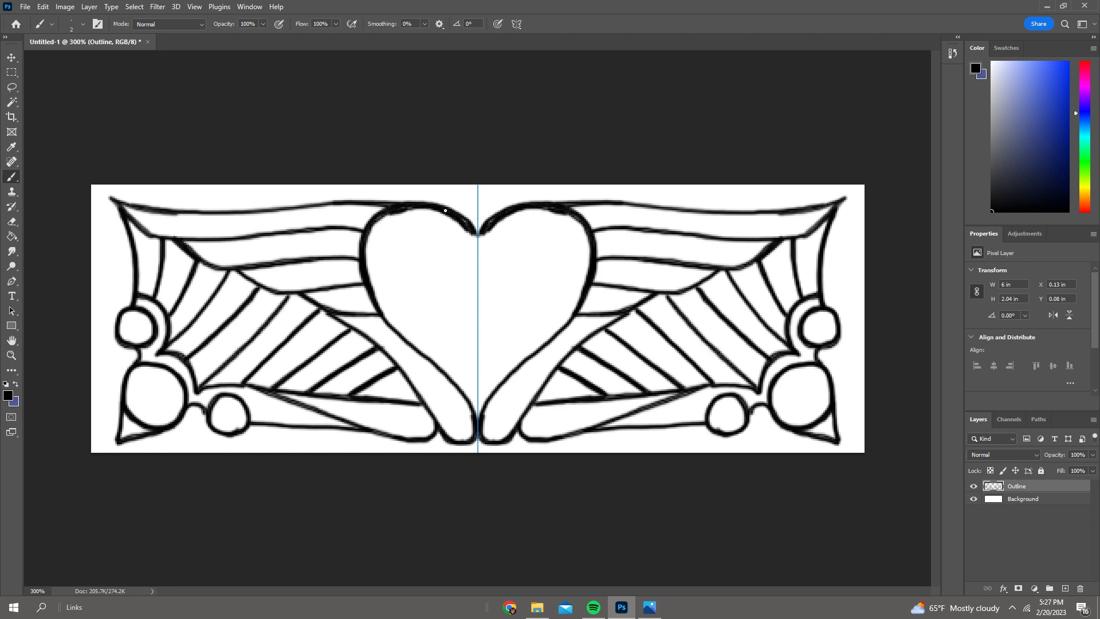
{"action": "left_click_drag", "start_coordinate": [380, 220], "coordinate": [373, 270]}
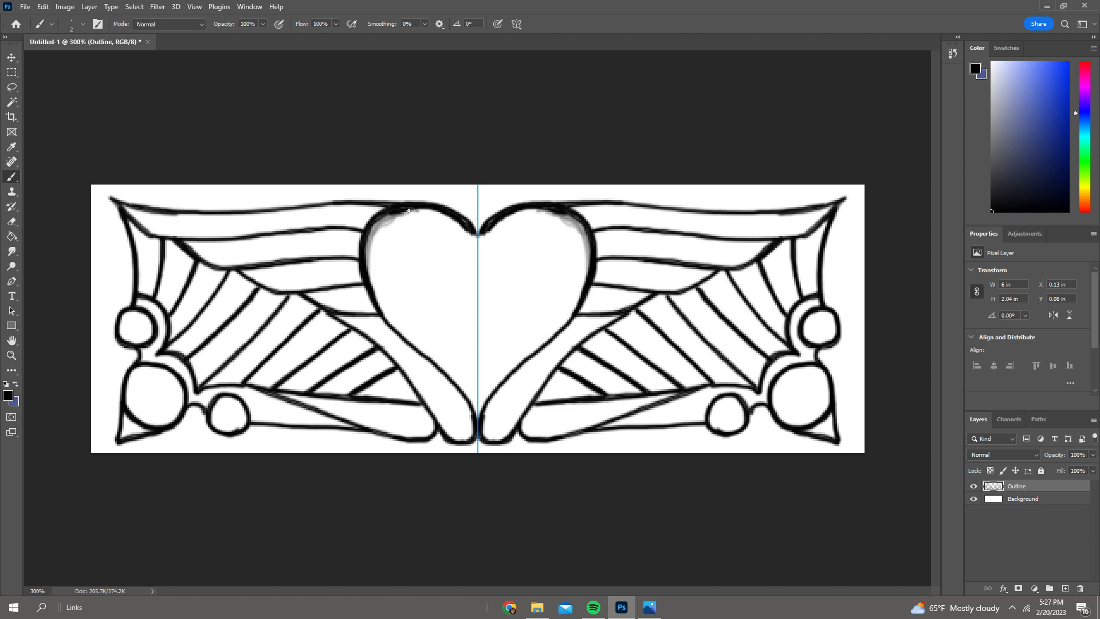
{"action": "mouse_move", "coordinate": [409, 212]}
{"action": "left_mouse_down"}
{"action": "mouse_move", "coordinate": [376, 234]}
{"action": "mouse_move", "coordinate": [373, 290]}
{"action": "left_mouse_up"}
{"action": "left_click_drag", "start_coordinate": [376, 242], "coordinate": [379, 311]}
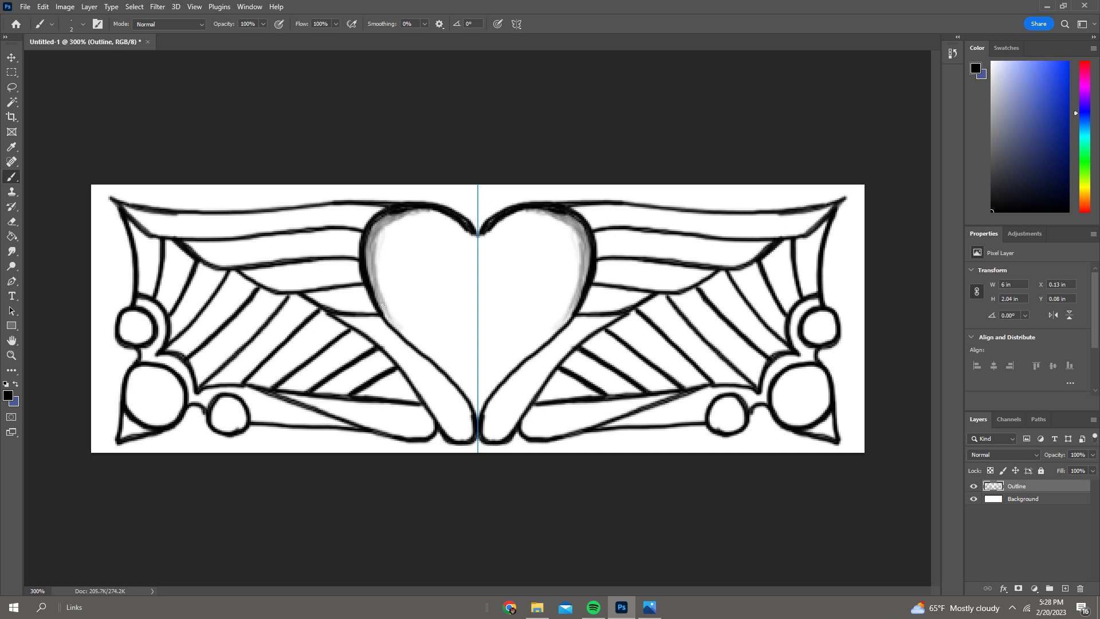
{"action": "left_click_drag", "start_coordinate": [412, 343], "coordinate": [372, 241]}
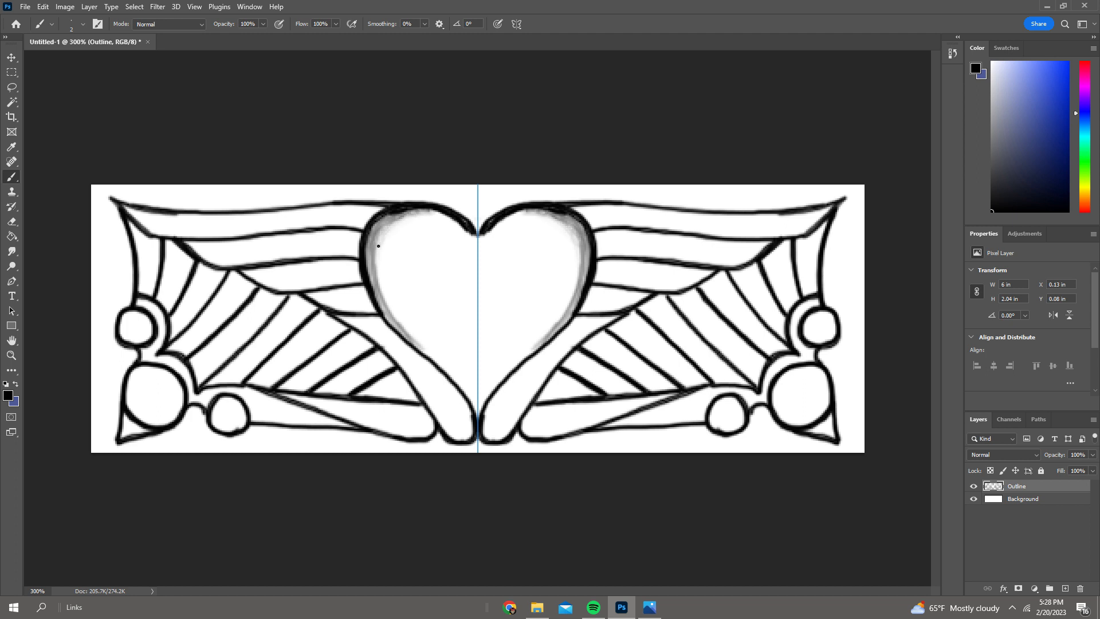
{"action": "mouse_move", "coordinate": [409, 220]}
{"action": "left_mouse_down"}
{"action": "mouse_move", "coordinate": [442, 217]}
{"action": "mouse_move", "coordinate": [380, 253]}
{"action": "mouse_move", "coordinate": [401, 315]}
{"action": "left_mouse_up"}
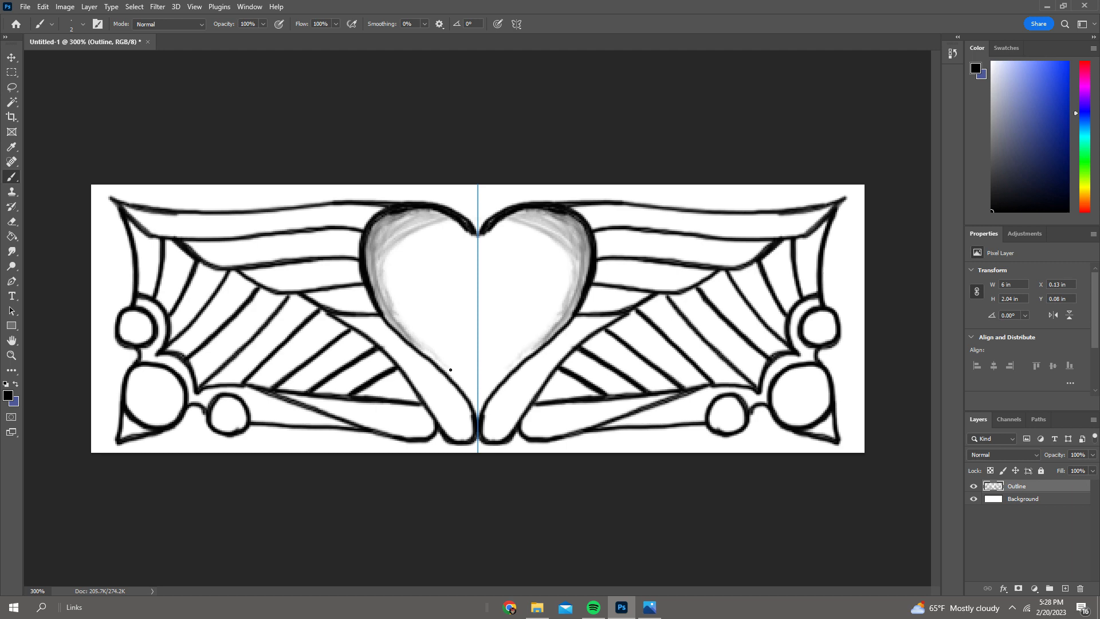
{"action": "left_click_drag", "start_coordinate": [451, 369], "coordinate": [421, 349]}
{"action": "left_click_drag", "start_coordinate": [459, 396], "coordinate": [400, 338]}
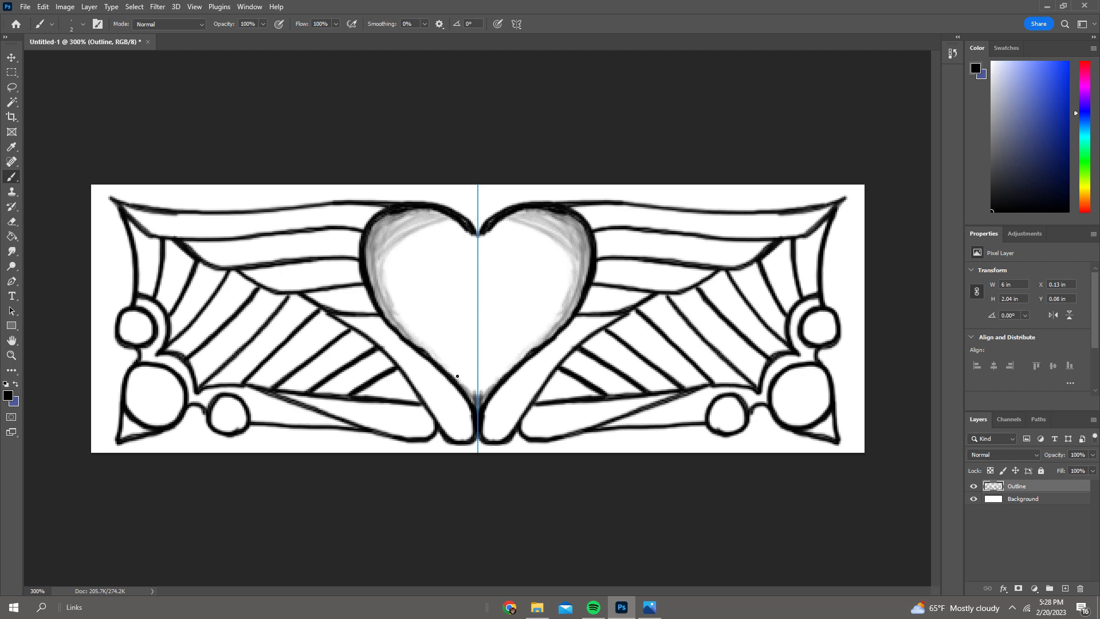
Shade the four wing feather tiers with gray strokes, darkest at the outer tips and lower edges.
{"action": "mouse_move", "coordinate": [124, 207]}
{"action": "left_mouse_down"}
{"action": "mouse_move", "coordinate": [227, 218]}
{"action": "mouse_move", "coordinate": [193, 218]}
{"action": "mouse_move", "coordinate": [354, 202]}
{"action": "left_mouse_up"}
{"action": "mouse_move", "coordinate": [144, 219]}
{"action": "left_mouse_down"}
{"action": "mouse_move", "coordinate": [177, 235]}
{"action": "mouse_move", "coordinate": [252, 227]}
{"action": "left_mouse_up"}
{"action": "mouse_move", "coordinate": [185, 242]}
{"action": "left_mouse_down"}
{"action": "mouse_move", "coordinate": [243, 267]}
{"action": "mouse_move", "coordinate": [250, 242]}
{"action": "mouse_move", "coordinate": [354, 234]}
{"action": "mouse_move", "coordinate": [292, 236]}
{"action": "left_mouse_up"}
{"action": "left_click_drag", "start_coordinate": [205, 262], "coordinate": [291, 240]}
{"action": "left_click_drag", "start_coordinate": [278, 290], "coordinate": [245, 271]}
{"action": "mouse_move", "coordinate": [243, 270]}
{"action": "left_mouse_down"}
{"action": "mouse_move", "coordinate": [279, 268]}
{"action": "mouse_move", "coordinate": [316, 288]}
{"action": "mouse_move", "coordinate": [295, 287]}
{"action": "mouse_move", "coordinate": [326, 283]}
{"action": "mouse_move", "coordinate": [342, 312]}
{"action": "left_mouse_up"}
{"action": "mouse_move", "coordinate": [311, 293]}
{"action": "left_mouse_down"}
{"action": "mouse_move", "coordinate": [338, 294]}
{"action": "mouse_move", "coordinate": [353, 310]}
{"action": "left_mouse_up"}
{"action": "mouse_move", "coordinate": [338, 290]}
{"action": "left_mouse_down"}
{"action": "mouse_move", "coordinate": [366, 310]}
{"action": "mouse_move", "coordinate": [345, 289]}
{"action": "left_mouse_up"}
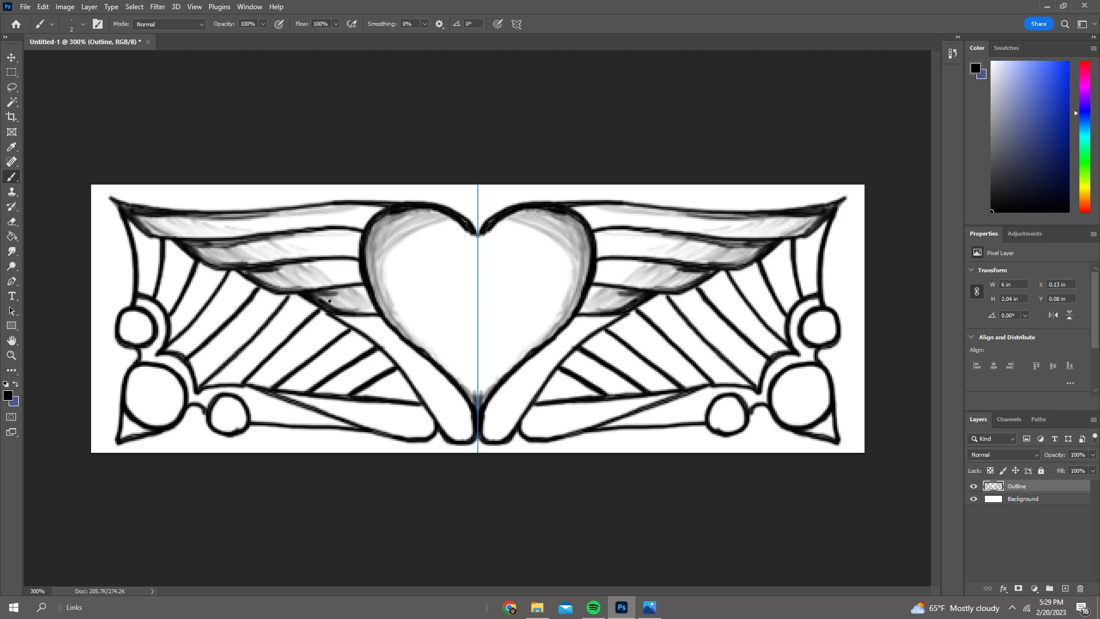
Shade the tapering bands beside the heart's lower half, darkening their rounded bases and upper ends.
{"action": "mouse_move", "coordinate": [427, 403]}
{"action": "left_mouse_down"}
{"action": "mouse_move", "coordinate": [471, 437]}
{"action": "mouse_move", "coordinate": [470, 404]}
{"action": "left_mouse_up"}
{"action": "left_click_drag", "start_coordinate": [468, 406], "coordinate": [448, 439]}
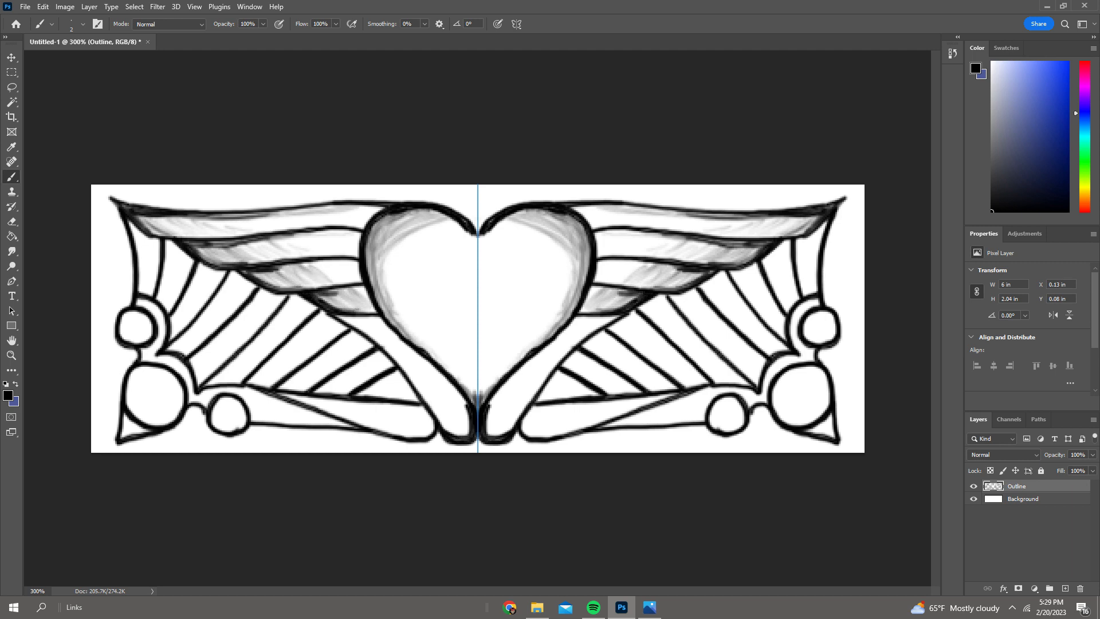
{"action": "left_click_drag", "start_coordinate": [467, 400], "coordinate": [444, 435]}
{"action": "mouse_move", "coordinate": [444, 435]}
{"action": "left_mouse_down"}
{"action": "mouse_move", "coordinate": [461, 388]}
{"action": "mouse_move", "coordinate": [441, 429]}
{"action": "left_mouse_up"}
{"action": "mouse_move", "coordinate": [442, 430]}
{"action": "left_mouse_down"}
{"action": "mouse_move", "coordinate": [450, 381]}
{"action": "mouse_move", "coordinate": [462, 430]}
{"action": "left_mouse_up"}
{"action": "mouse_move", "coordinate": [467, 405]}
{"action": "left_mouse_down"}
{"action": "mouse_move", "coordinate": [443, 434]}
{"action": "mouse_move", "coordinate": [455, 390]}
{"action": "left_mouse_up"}
{"action": "mouse_move", "coordinate": [419, 355]}
{"action": "left_mouse_down"}
{"action": "mouse_move", "coordinate": [456, 397]}
{"action": "mouse_move", "coordinate": [427, 399]}
{"action": "left_mouse_up"}
{"action": "left_click_drag", "start_coordinate": [459, 427], "coordinate": [404, 371]}
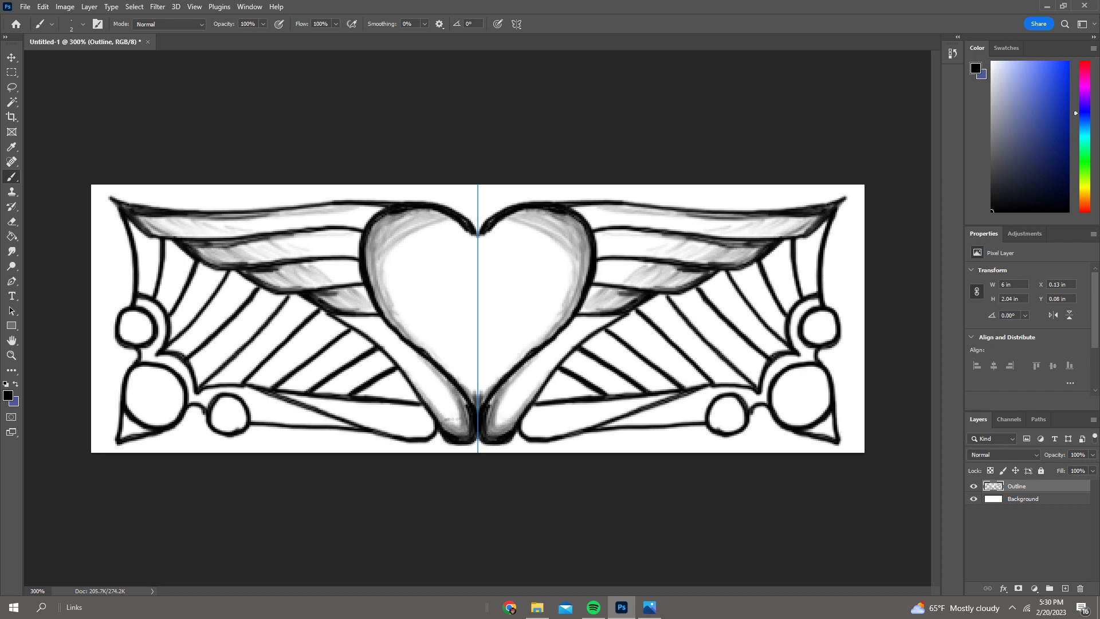
{"action": "mouse_move", "coordinate": [339, 317]}
{"action": "left_mouse_down"}
{"action": "mouse_move", "coordinate": [394, 332]}
{"action": "mouse_move", "coordinate": [393, 359]}
{"action": "left_mouse_up"}
Paint a ring in the large corner circle and dark dots in the small ones, and shade around the circles' inner edges.
{"action": "mouse_move", "coordinate": [159, 407]}
{"action": "left_mouse_down"}
{"action": "mouse_move", "coordinate": [140, 390]}
{"action": "mouse_move", "coordinate": [163, 386]}
{"action": "mouse_move", "coordinate": [155, 408]}
{"action": "left_mouse_up"}
{"action": "left_click_drag", "start_coordinate": [227, 412], "coordinate": [226, 416]}
{"action": "left_click_drag", "start_coordinate": [132, 325], "coordinate": [135, 326]}
{"action": "mouse_move", "coordinate": [159, 400]}
{"action": "left_mouse_down"}
{"action": "mouse_move", "coordinate": [176, 413]}
{"action": "mouse_move", "coordinate": [172, 401]}
{"action": "mouse_move", "coordinate": [160, 400]}
{"action": "mouse_move", "coordinate": [173, 419]}
{"action": "left_mouse_up"}
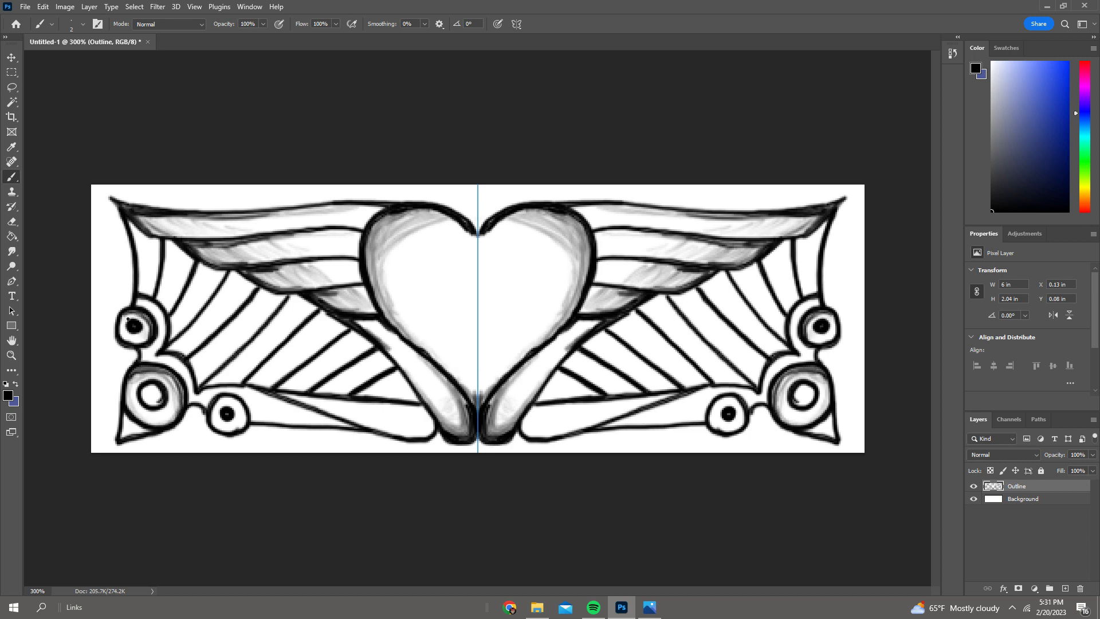
Shade the small lower circles, the bottom corner points and the long bars along the design's lower edge in gray.
{"action": "mouse_move", "coordinate": [222, 399]}
{"action": "left_mouse_down"}
{"action": "mouse_move", "coordinate": [245, 408]}
{"action": "mouse_move", "coordinate": [237, 428]}
{"action": "left_mouse_up"}
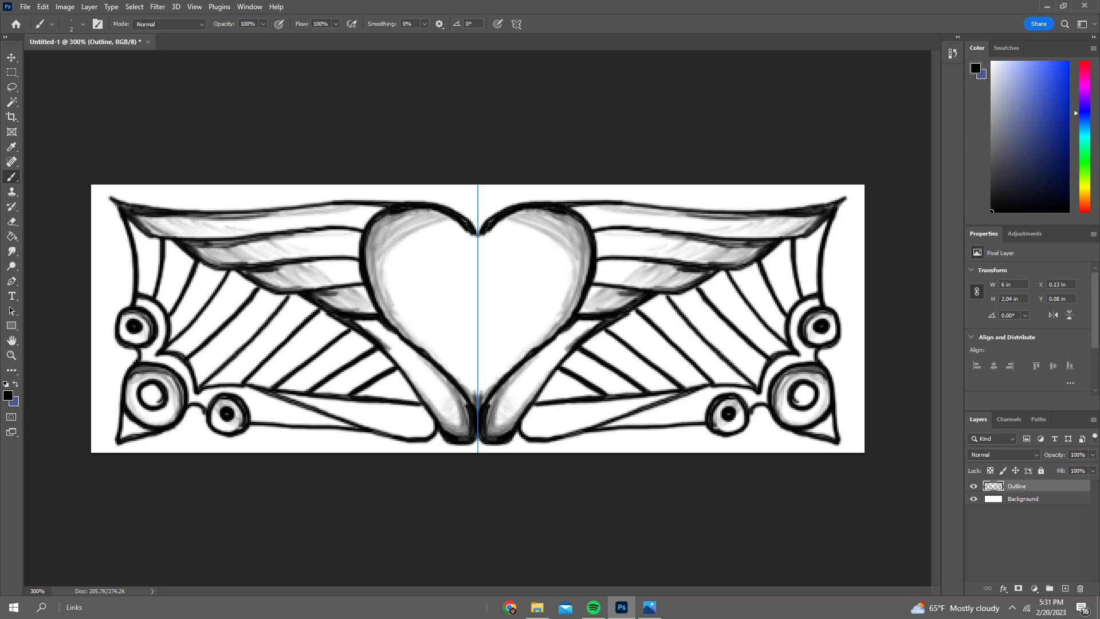
{"action": "left_click_drag", "start_coordinate": [229, 402], "coordinate": [239, 425]}
{"action": "left_click_drag", "start_coordinate": [146, 418], "coordinate": [125, 431]}
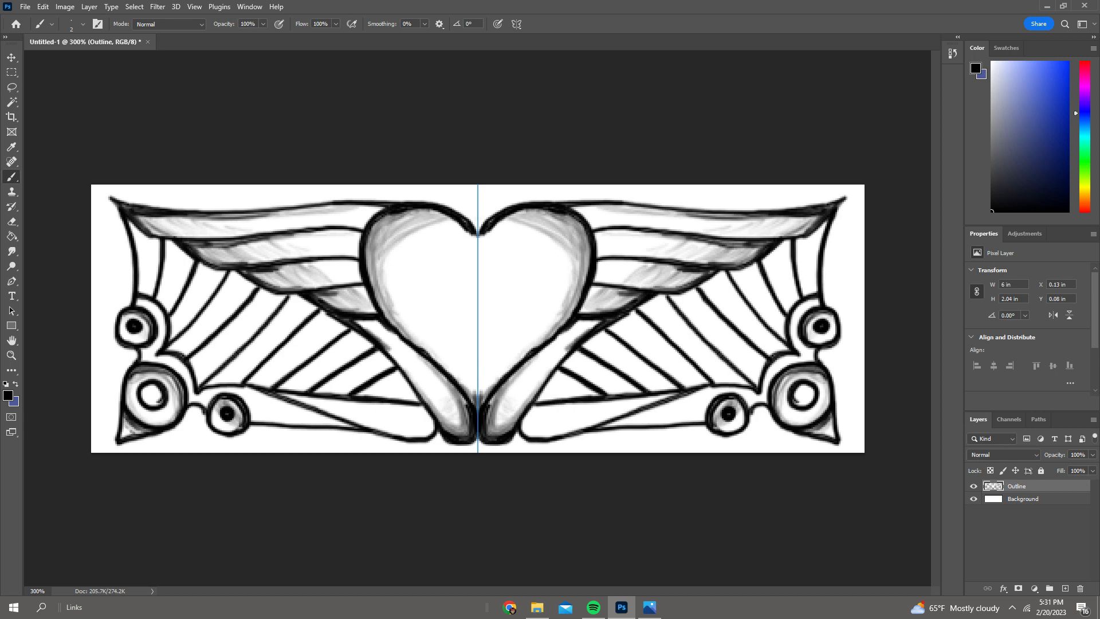
{"action": "mouse_move", "coordinate": [382, 430]}
{"action": "left_mouse_down"}
{"action": "mouse_move", "coordinate": [430, 436]}
{"action": "mouse_move", "coordinate": [408, 421]}
{"action": "mouse_move", "coordinate": [380, 429]}
{"action": "mouse_move", "coordinate": [314, 397]}
{"action": "mouse_move", "coordinate": [419, 432]}
{"action": "mouse_move", "coordinate": [410, 420]}
{"action": "mouse_move", "coordinate": [312, 413]}
{"action": "mouse_move", "coordinate": [246, 388]}
{"action": "left_mouse_up"}
{"action": "mouse_move", "coordinate": [344, 426]}
{"action": "left_mouse_down"}
{"action": "mouse_move", "coordinate": [213, 389]}
{"action": "mouse_move", "coordinate": [256, 404]}
{"action": "left_mouse_up"}
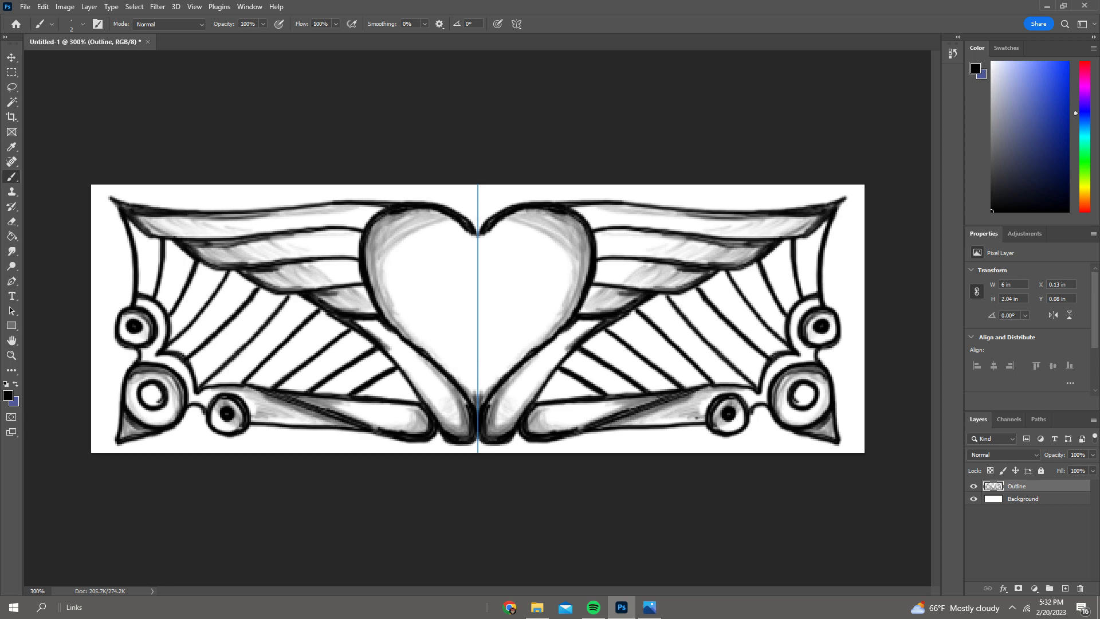
Shade each rib panel between the wing feathers and the lower bars, from the heart out to the outer edge.
{"action": "mouse_move", "coordinate": [566, 378]}
{"action": "left_mouse_down"}
{"action": "mouse_move", "coordinate": [592, 394]}
{"action": "mouse_move", "coordinate": [555, 374]}
{"action": "mouse_move", "coordinate": [628, 385]}
{"action": "mouse_move", "coordinate": [573, 358]}
{"action": "mouse_move", "coordinate": [630, 355]}
{"action": "mouse_move", "coordinate": [648, 367]}
{"action": "left_mouse_up"}
{"action": "left_click_drag", "start_coordinate": [588, 339], "coordinate": [665, 389]}
{"action": "left_click_drag", "start_coordinate": [635, 313], "coordinate": [707, 382]}
{"action": "mouse_move", "coordinate": [637, 324]}
{"action": "left_mouse_down"}
{"action": "mouse_move", "coordinate": [706, 381]}
{"action": "mouse_move", "coordinate": [665, 298]}
{"action": "mouse_move", "coordinate": [743, 381]}
{"action": "left_mouse_up"}
{"action": "mouse_move", "coordinate": [665, 305]}
{"action": "left_mouse_down"}
{"action": "mouse_move", "coordinate": [681, 328]}
{"action": "mouse_move", "coordinate": [651, 311]}
{"action": "mouse_move", "coordinate": [662, 320]}
{"action": "left_mouse_up"}
{"action": "mouse_move", "coordinate": [697, 292]}
{"action": "left_mouse_down"}
{"action": "mouse_move", "coordinate": [765, 360]}
{"action": "mouse_move", "coordinate": [713, 313]}
{"action": "left_mouse_up"}
{"action": "mouse_move", "coordinate": [714, 313]}
{"action": "left_mouse_down"}
{"action": "mouse_move", "coordinate": [675, 295]}
{"action": "mouse_move", "coordinate": [758, 362]}
{"action": "left_mouse_up"}
{"action": "mouse_move", "coordinate": [702, 274]}
{"action": "left_mouse_down"}
{"action": "mouse_move", "coordinate": [785, 348]}
{"action": "mouse_move", "coordinate": [719, 282]}
{"action": "mouse_move", "coordinate": [780, 318]}
{"action": "mouse_move", "coordinate": [748, 272]}
{"action": "mouse_move", "coordinate": [738, 283]}
{"action": "mouse_move", "coordinate": [783, 324]}
{"action": "left_mouse_up"}
{"action": "mouse_move", "coordinate": [770, 240]}
{"action": "left_mouse_down"}
{"action": "mouse_move", "coordinate": [788, 266]}
{"action": "mouse_move", "coordinate": [790, 284]}
{"action": "mouse_move", "coordinate": [783, 271]}
{"action": "mouse_move", "coordinate": [774, 282]}
{"action": "mouse_move", "coordinate": [785, 307]}
{"action": "left_mouse_up"}
{"action": "mouse_move", "coordinate": [826, 224]}
{"action": "left_mouse_down"}
{"action": "mouse_move", "coordinate": [798, 242]}
{"action": "mouse_move", "coordinate": [813, 293]}
{"action": "left_mouse_up"}
{"action": "left_click_drag", "start_coordinate": [813, 243], "coordinate": [807, 293]}
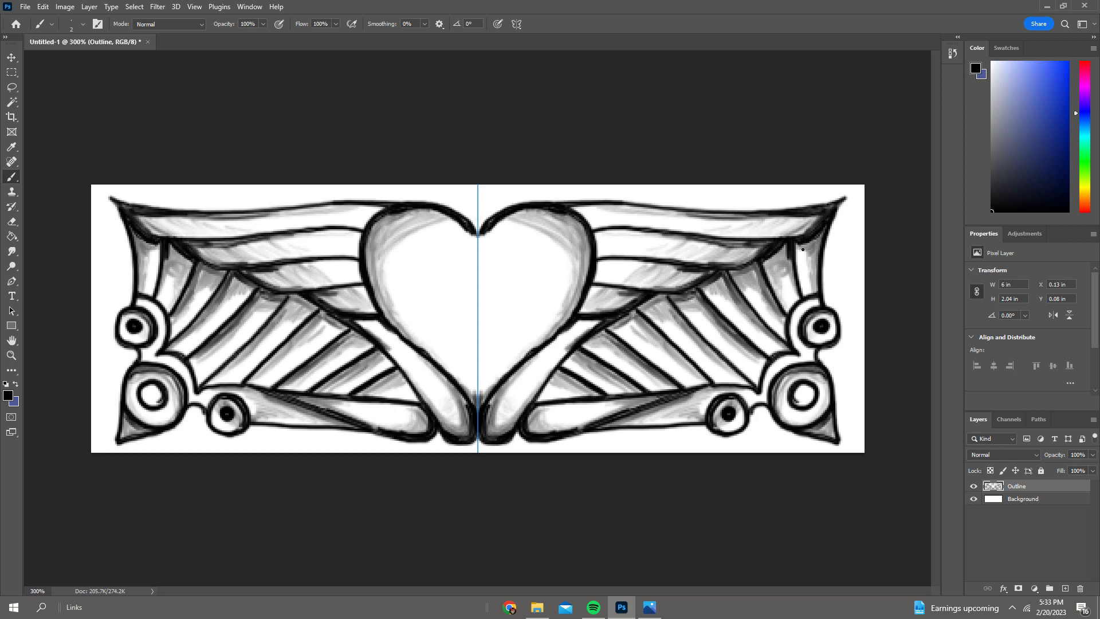
Add a layer named color beneath the Outline layer and set the foreground color to a soft red.
{"action": "left_click", "coordinate": [1065, 588], "text": "ctrl"}
{"action": "key", "text": "Return"}
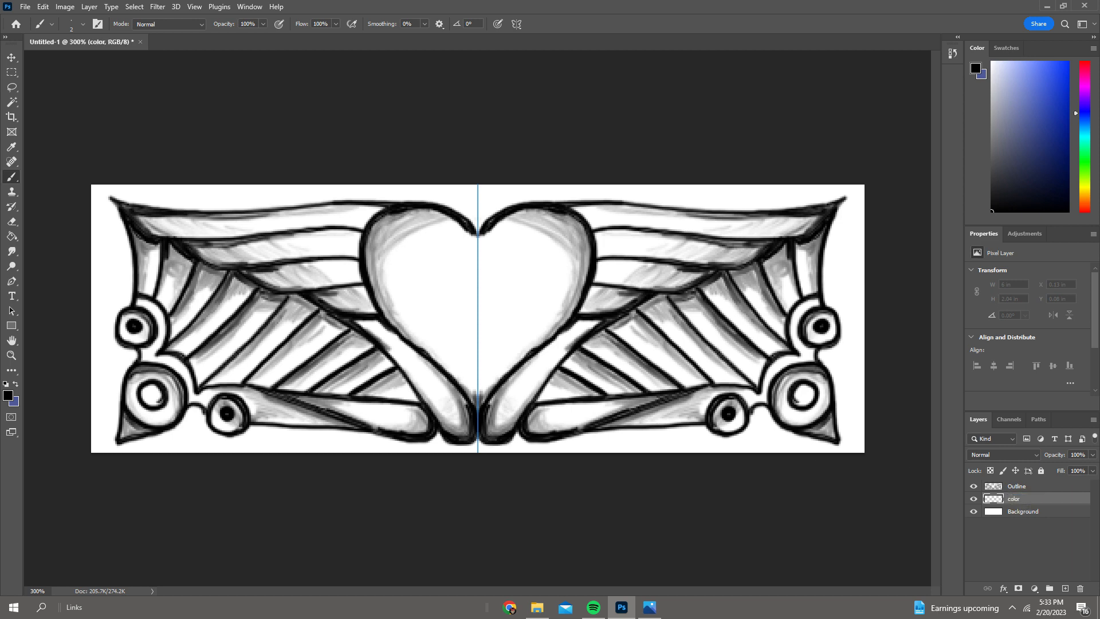
{"action": "left_click", "coordinate": [8, 395]}
{"action": "left_click", "coordinate": [329, 204]}
{"action": "left_click_drag", "start_coordinate": [295, 229], "coordinate": [261, 223]}
{"action": "left_click", "coordinate": [413, 200]}
Enlarge the soft brush to 8 px and paint red along the heart's upper and side edges.
{"action": "left_click", "coordinate": [83, 24]}
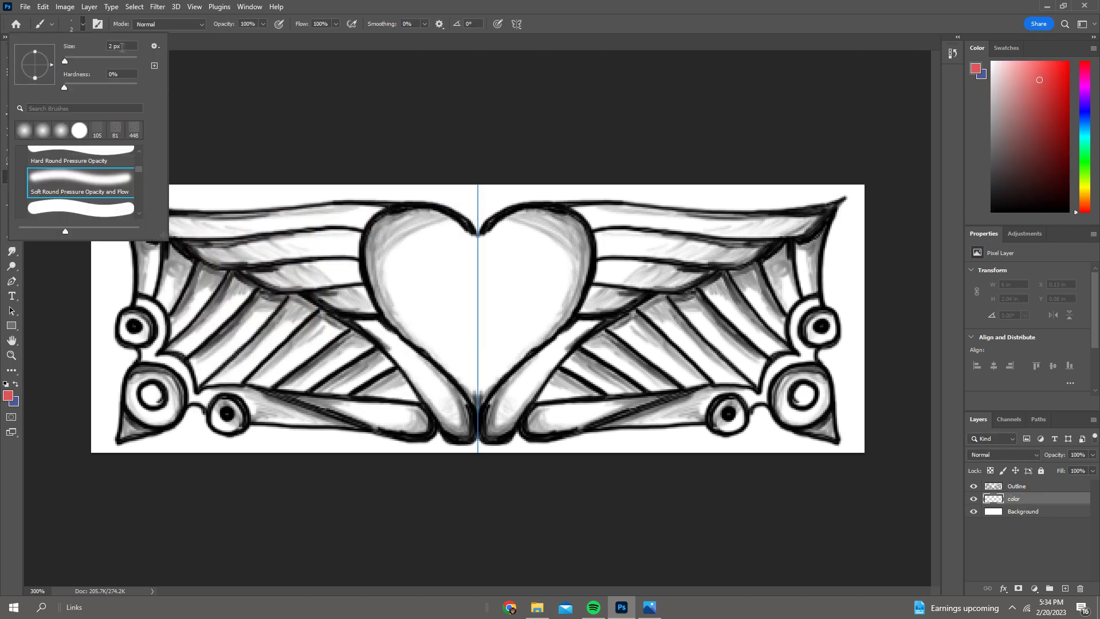
{"action": "left_click", "coordinate": [186, 70]}
{"action": "left_click_drag", "start_coordinate": [371, 246], "coordinate": [373, 291]}
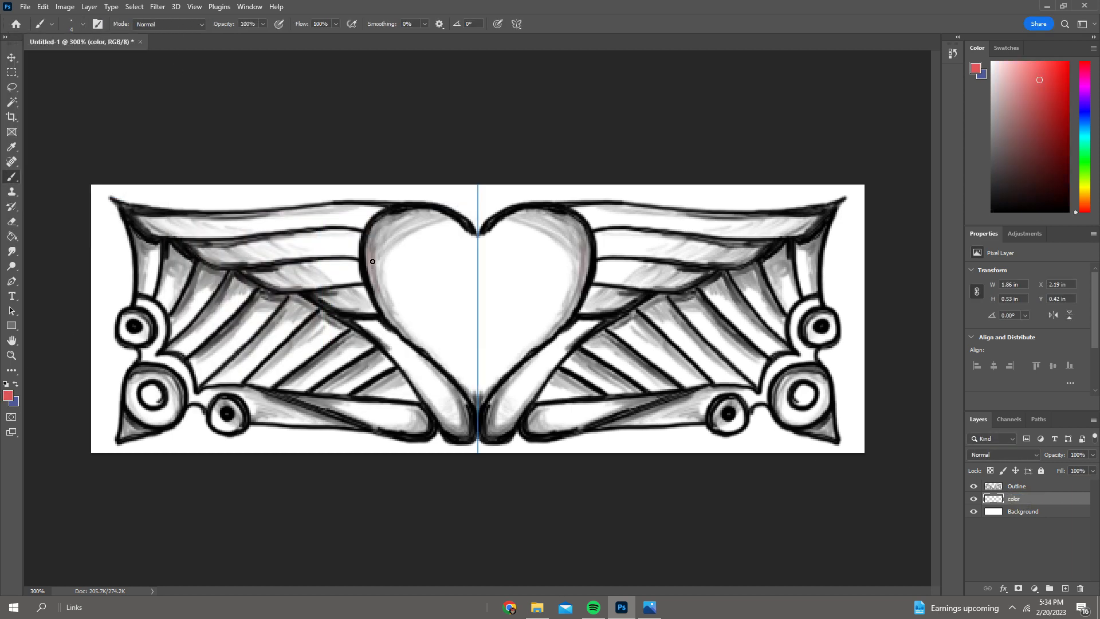
{"action": "left_click", "coordinate": [84, 24]}
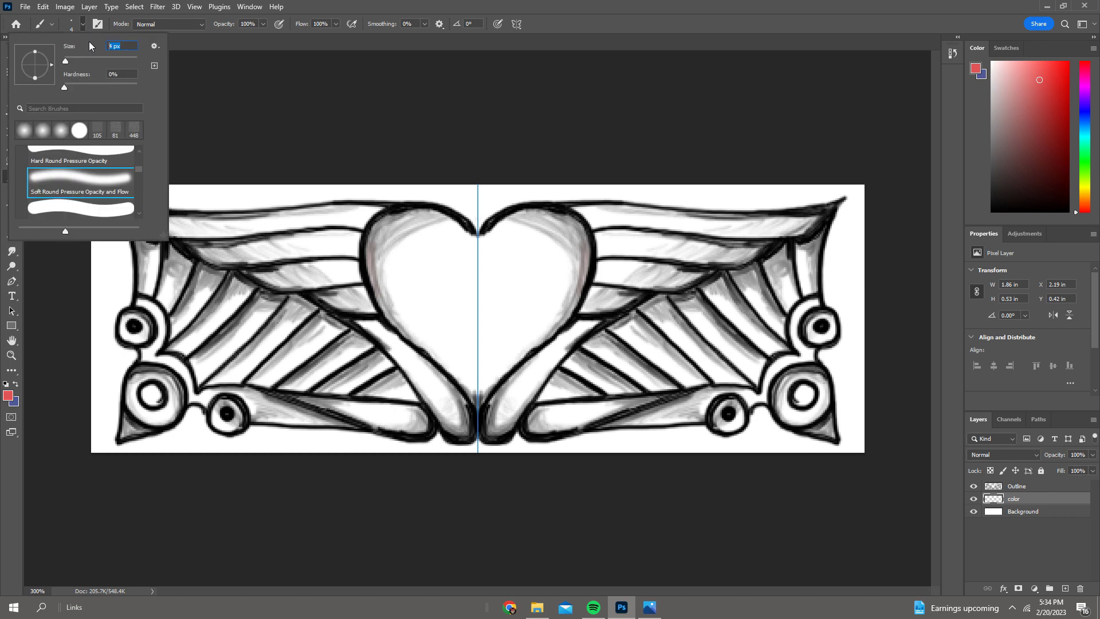
{"action": "type", "text": "8"}
{"action": "key", "text": "Return"}
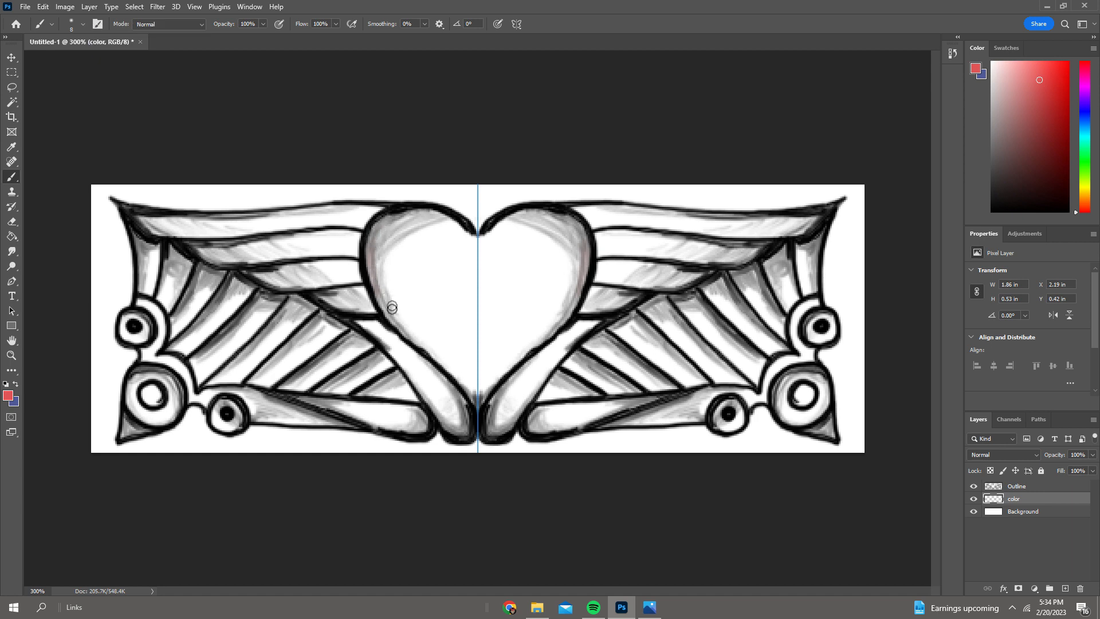
{"action": "mouse_move", "coordinate": [400, 310]}
{"action": "left_mouse_down"}
{"action": "mouse_move", "coordinate": [390, 269]}
{"action": "mouse_move", "coordinate": [384, 287]}
{"action": "mouse_move", "coordinate": [375, 270]}
{"action": "mouse_move", "coordinate": [381, 298]}
{"action": "mouse_move", "coordinate": [375, 227]}
{"action": "mouse_move", "coordinate": [431, 218]}
{"action": "mouse_move", "coordinate": [461, 229]}
{"action": "mouse_move", "coordinate": [423, 228]}
{"action": "mouse_move", "coordinate": [375, 251]}
{"action": "left_mouse_up"}
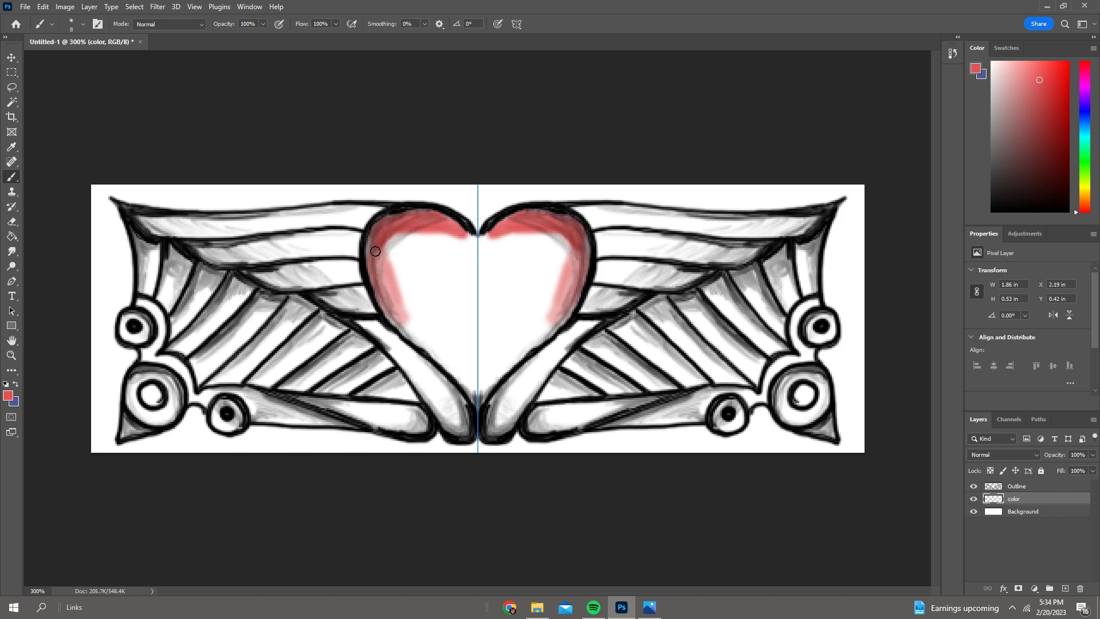
Switch to a harder brush preset and fill the whole heart down to its point with solid red.
{"action": "mouse_move", "coordinate": [425, 219]}
{"action": "left_mouse_down"}
{"action": "mouse_move", "coordinate": [406, 219]}
{"action": "mouse_move", "coordinate": [374, 269]}
{"action": "mouse_move", "coordinate": [401, 329]}
{"action": "mouse_move", "coordinate": [388, 232]}
{"action": "mouse_move", "coordinate": [401, 309]}
{"action": "mouse_move", "coordinate": [392, 237]}
{"action": "mouse_move", "coordinate": [456, 233]}
{"action": "mouse_move", "coordinate": [396, 253]}
{"action": "mouse_move", "coordinate": [394, 306]}
{"action": "mouse_move", "coordinate": [464, 386]}
{"action": "mouse_move", "coordinate": [417, 310]}
{"action": "mouse_move", "coordinate": [421, 330]}
{"action": "mouse_move", "coordinate": [413, 275]}
{"action": "mouse_move", "coordinate": [421, 256]}
{"action": "mouse_move", "coordinate": [439, 327]}
{"action": "mouse_move", "coordinate": [445, 297]}
{"action": "mouse_move", "coordinate": [459, 350]}
{"action": "mouse_move", "coordinate": [464, 242]}
{"action": "mouse_move", "coordinate": [467, 361]}
{"action": "mouse_move", "coordinate": [476, 251]}
{"action": "left_mouse_up"}
{"action": "mouse_move", "coordinate": [477, 335]}
{"action": "left_mouse_down"}
{"action": "mouse_move", "coordinate": [421, 292]}
{"action": "mouse_move", "coordinate": [413, 264]}
{"action": "mouse_move", "coordinate": [392, 258]}
{"action": "mouse_move", "coordinate": [481, 246]}
{"action": "mouse_move", "coordinate": [479, 328]}
{"action": "mouse_move", "coordinate": [457, 347]}
{"action": "mouse_move", "coordinate": [525, 321]}
{"action": "left_mouse_up"}
{"action": "left_click", "coordinate": [83, 24]}
{"action": "left_click", "coordinate": [73, 203]}
{"action": "left_click_drag", "start_coordinate": [410, 231], "coordinate": [393, 217]}
{"action": "left_click_drag", "start_coordinate": [447, 371], "coordinate": [480, 400]}
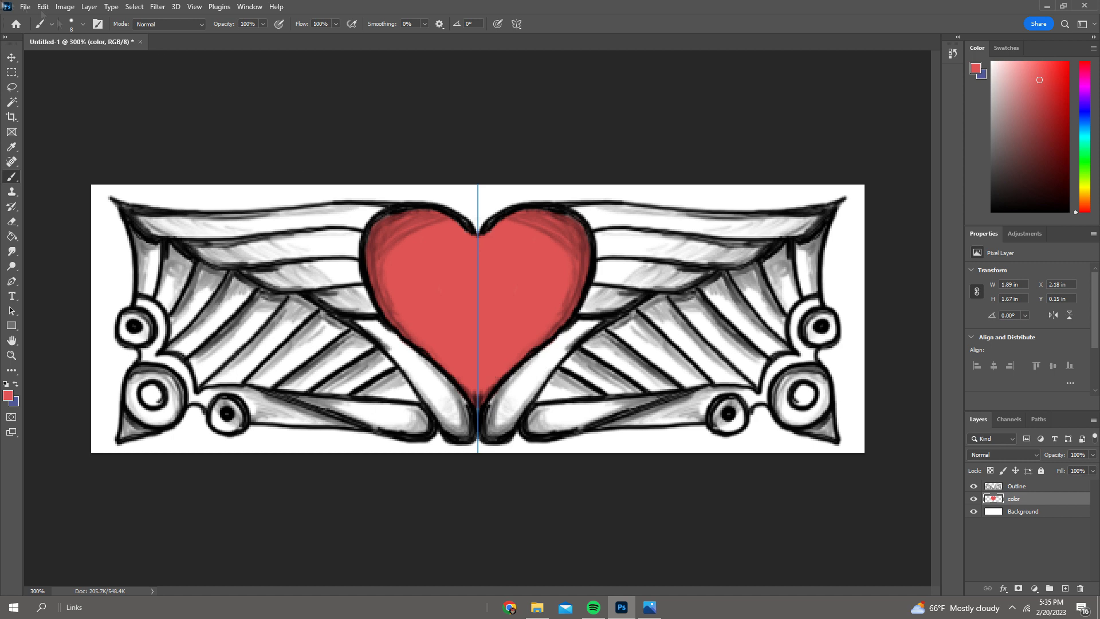
Set the foreground color to golden orange and fill all the rib panels beneath the wings.
{"action": "left_click", "coordinate": [8, 396]}
{"action": "left_click", "coordinate": [319, 344]}
{"action": "left_click", "coordinate": [430, 197]}
{"action": "mouse_move", "coordinate": [153, 256]}
{"action": "left_mouse_down"}
{"action": "mouse_move", "coordinate": [146, 292]}
{"action": "mouse_move", "coordinate": [172, 252]}
{"action": "mouse_move", "coordinate": [184, 321]}
{"action": "mouse_move", "coordinate": [218, 275]}
{"action": "mouse_move", "coordinate": [246, 289]}
{"action": "mouse_move", "coordinate": [183, 347]}
{"action": "mouse_move", "coordinate": [221, 359]}
{"action": "mouse_move", "coordinate": [280, 298]}
{"action": "mouse_move", "coordinate": [303, 337]}
{"action": "mouse_move", "coordinate": [229, 372]}
{"action": "mouse_move", "coordinate": [276, 376]}
{"action": "mouse_move", "coordinate": [321, 335]}
{"action": "mouse_move", "coordinate": [356, 344]}
{"action": "mouse_move", "coordinate": [321, 390]}
{"action": "mouse_move", "coordinate": [412, 398]}
{"action": "mouse_move", "coordinate": [395, 390]}
{"action": "left_mouse_up"}
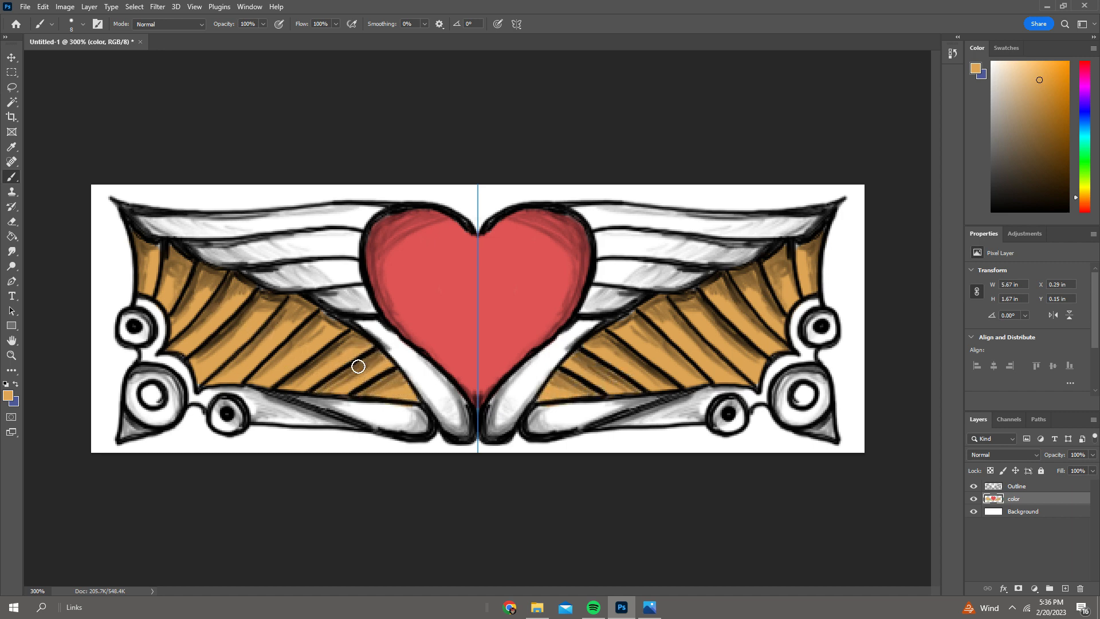
Set the foreground color to gray-brown and fill the wing feathers and the tapering bands beside the heart.
{"action": "left_click", "coordinate": [82, 25]}
{"action": "left_click", "coordinate": [8, 395]}
{"action": "mouse_move", "coordinate": [284, 233]}
{"action": "left_mouse_down"}
{"action": "mouse_move", "coordinate": [173, 259]}
{"action": "mouse_move", "coordinate": [199, 263]}
{"action": "left_mouse_up"}
{"action": "left_click", "coordinate": [421, 200]}
{"action": "mouse_move", "coordinate": [143, 222]}
{"action": "left_mouse_down"}
{"action": "mouse_move", "coordinate": [212, 226]}
{"action": "mouse_move", "coordinate": [207, 252]}
{"action": "mouse_move", "coordinate": [281, 252]}
{"action": "mouse_move", "coordinate": [333, 215]}
{"action": "mouse_move", "coordinate": [378, 206]}
{"action": "mouse_move", "coordinate": [318, 229]}
{"action": "left_mouse_up"}
{"action": "mouse_move", "coordinate": [211, 221]}
{"action": "left_mouse_down"}
{"action": "mouse_move", "coordinate": [275, 275]}
{"action": "mouse_move", "coordinate": [321, 241]}
{"action": "mouse_move", "coordinate": [356, 263]}
{"action": "mouse_move", "coordinate": [320, 283]}
{"action": "mouse_move", "coordinate": [291, 282]}
{"action": "left_mouse_up"}
{"action": "mouse_move", "coordinate": [359, 308]}
{"action": "left_mouse_down"}
{"action": "mouse_move", "coordinate": [274, 276]}
{"action": "mouse_move", "coordinate": [364, 319]}
{"action": "mouse_move", "coordinate": [465, 424]}
{"action": "mouse_move", "coordinate": [389, 333]}
{"action": "left_mouse_up"}
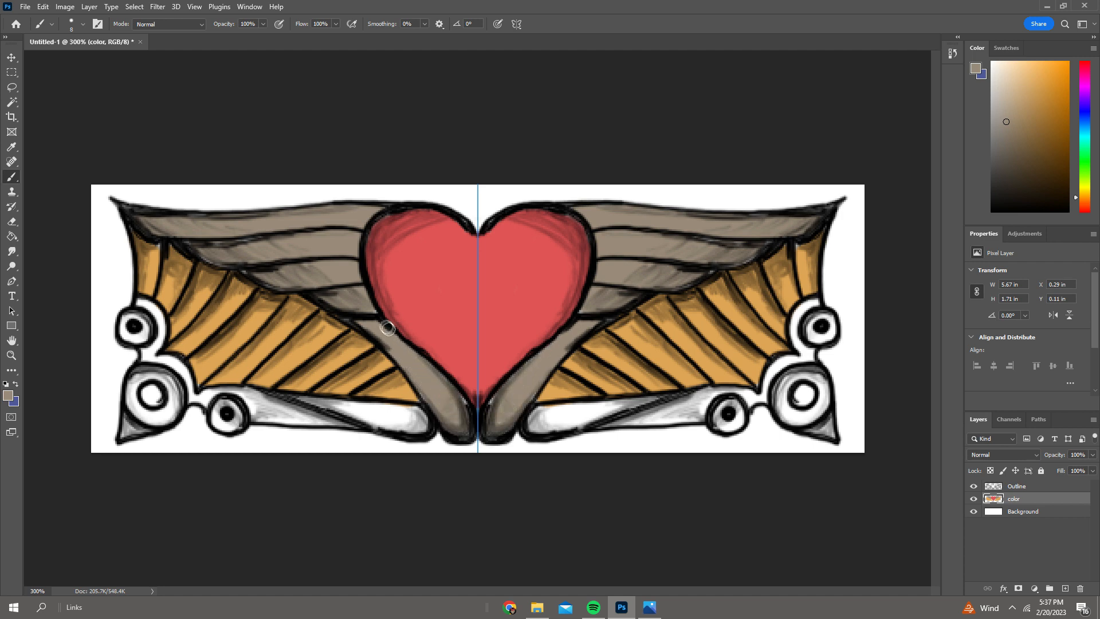
Set the foreground to light gray and, with a 6 px brush, fill the frames around the circles and the lower bars.
{"action": "left_click", "coordinate": [8, 396]}
{"action": "left_click", "coordinate": [179, 239]}
{"action": "left_click", "coordinate": [423, 205]}
{"action": "left_click", "coordinate": [83, 24]}
{"action": "key", "text": "Return"}
{"action": "mouse_move", "coordinate": [138, 298]}
{"action": "left_mouse_down"}
{"action": "mouse_move", "coordinate": [158, 335]}
{"action": "mouse_move", "coordinate": [156, 361]}
{"action": "mouse_move", "coordinate": [193, 398]}
{"action": "mouse_move", "coordinate": [221, 394]}
{"action": "mouse_move", "coordinate": [286, 418]}
{"action": "mouse_move", "coordinate": [274, 417]}
{"action": "mouse_move", "coordinate": [414, 417]}
{"action": "left_mouse_up"}
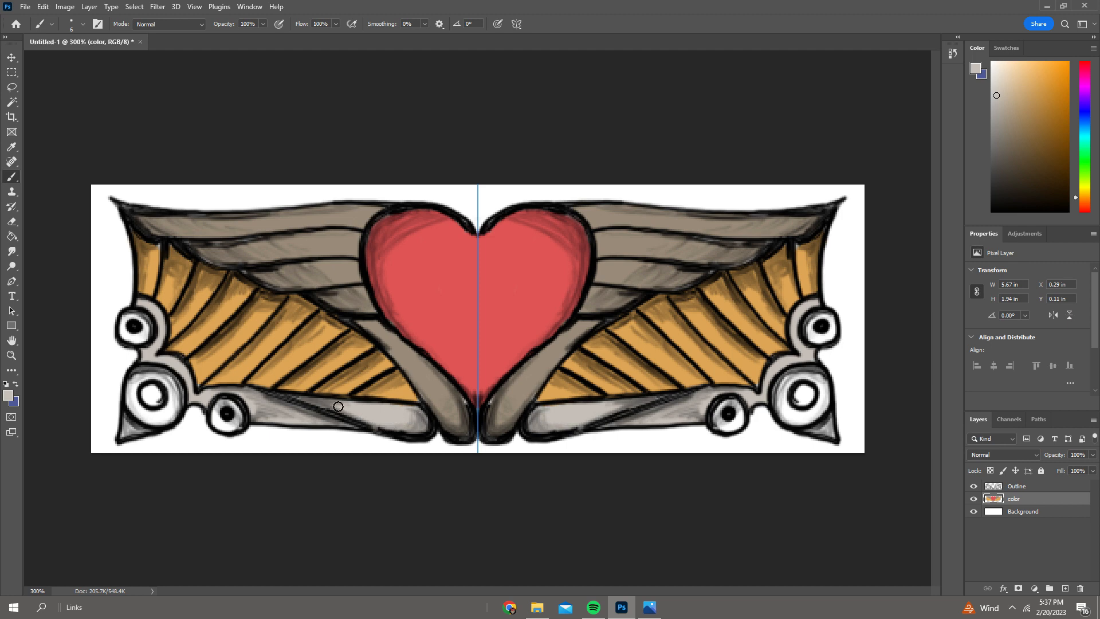
Set the foreground color to light orange and fill the large and small circles and the bottom corner points.
{"action": "left_click", "coordinate": [8, 395]}
{"action": "left_click", "coordinate": [249, 205]}
{"action": "left_click", "coordinate": [423, 201]}
{"action": "mouse_move", "coordinate": [132, 394]}
{"action": "left_mouse_down"}
{"action": "mouse_move", "coordinate": [161, 376]}
{"action": "mouse_move", "coordinate": [133, 404]}
{"action": "mouse_move", "coordinate": [151, 392]}
{"action": "left_mouse_up"}
{"action": "mouse_move", "coordinate": [123, 330]}
{"action": "left_mouse_down"}
{"action": "mouse_move", "coordinate": [139, 339]}
{"action": "mouse_move", "coordinate": [139, 317]}
{"action": "left_mouse_up"}
{"action": "mouse_move", "coordinate": [216, 405]}
{"action": "left_mouse_down"}
{"action": "mouse_move", "coordinate": [232, 427]}
{"action": "mouse_move", "coordinate": [236, 402]}
{"action": "left_mouse_up"}
{"action": "left_click_drag", "start_coordinate": [131, 429], "coordinate": [146, 433]}
Deselect all layers and examine the colored design at a much smaller size.
{"action": "left_click", "coordinate": [12, 58]}
{"action": "left_click", "coordinate": [69, 86]}
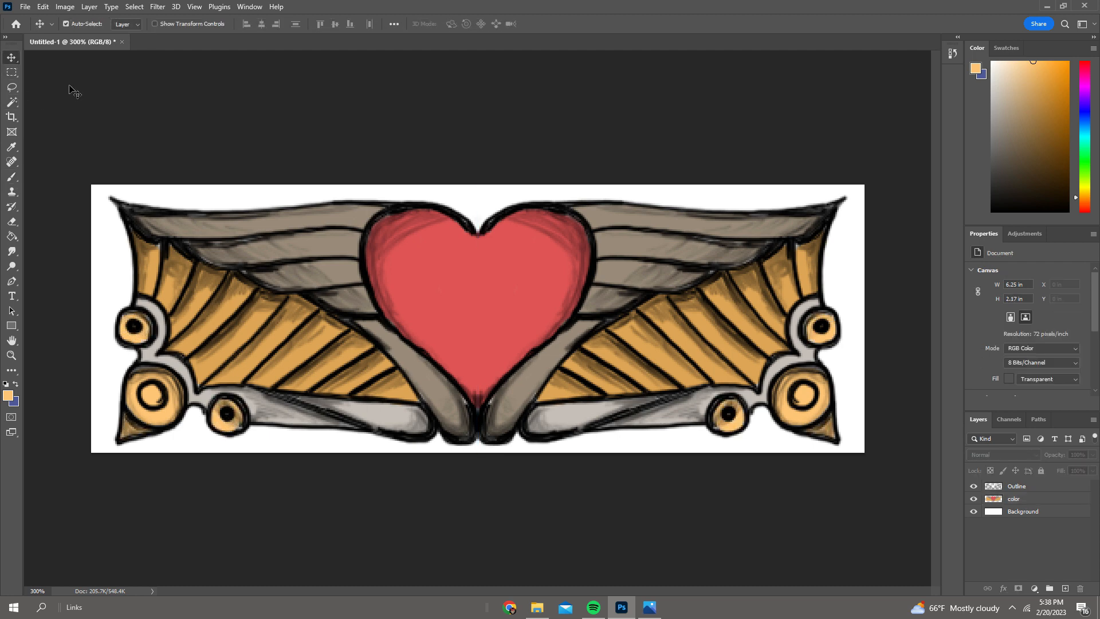
{"action": "key", "text": "ctrl+minus"}
{"action": "key", "text": "ctrl+minus"}
{"action": "key", "text": "ctrl+minus"}
{"action": "key", "text": "ctrl+minus"}
{"action": "key", "text": "ctrl+minus"}
{"action": "key", "text": "ctrl+minus"}
Switch back to the soft pressure brush and set the foreground color to white.
{"action": "left_click", "coordinate": [11, 177]}
{"action": "left_click", "coordinate": [83, 24]}
{"action": "scroll", "coordinate": [80, 179], "scroll_direction": "down", "scroll_amount": 1}
{"action": "left_click", "coordinate": [80, 179]}
{"action": "left_click", "coordinate": [8, 396]}
{"action": "left_click", "coordinate": [170, 205]}
{"action": "left_click", "coordinate": [429, 199]}
Turn off paint symmetry and set the brush size to 3 px.
{"action": "left_click", "coordinate": [516, 24]}
{"action": "left_click", "coordinate": [552, 39]}
{"action": "left_click", "coordinate": [83, 24]}
{"action": "left_click_drag", "start_coordinate": [71, 48], "coordinate": [70, 48]}
{"action": "left_click", "coordinate": [493, 240]}
{"action": "left_click", "coordinate": [541, 227]}
Add a new layer named light above the Outline layer.
{"action": "left_click", "coordinate": [1066, 588]}
{"action": "double_click", "coordinate": [1017, 486]}
{"action": "type", "text": "light"}
{"action": "key", "text": "Return"}
Undo a trial highlight on the heart's right lobe and paint soft white curved highlights inside its left lobe instead.
{"action": "mouse_move", "coordinate": [567, 270]}
{"action": "left_mouse_down"}
{"action": "mouse_move", "coordinate": [540, 231]}
{"action": "mouse_move", "coordinate": [518, 223]}
{"action": "mouse_move", "coordinate": [569, 267]}
{"action": "mouse_move", "coordinate": [566, 301]}
{"action": "mouse_move", "coordinate": [547, 239]}
{"action": "mouse_move", "coordinate": [505, 222]}
{"action": "left_mouse_up"}
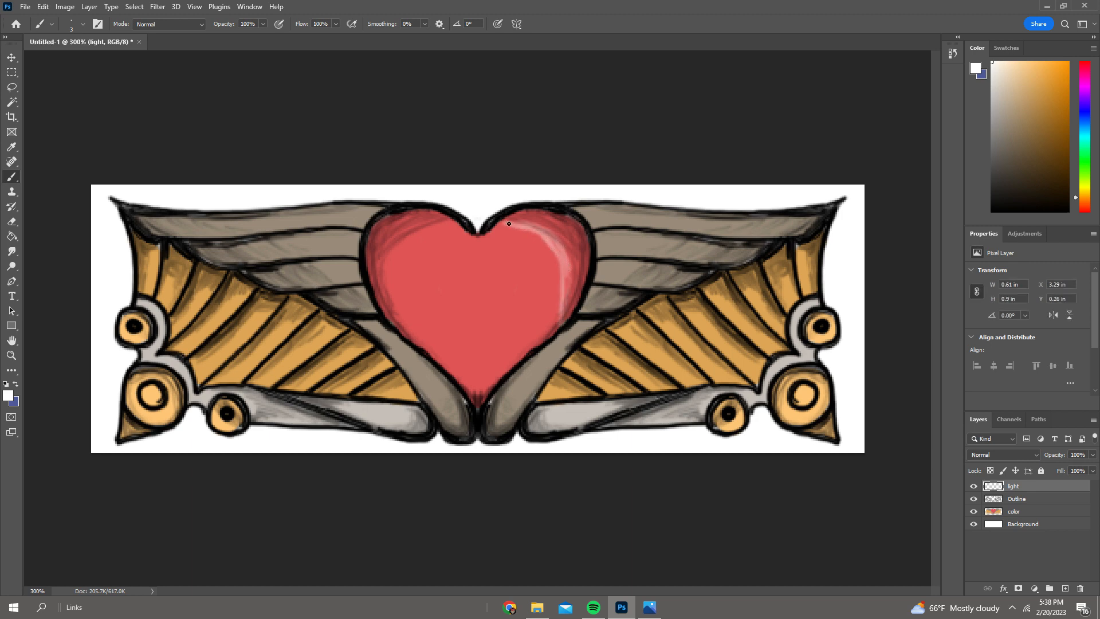
{"action": "key", "text": "ctrl+z"}
{"action": "mouse_move", "coordinate": [395, 318]}
{"action": "left_mouse_down"}
{"action": "mouse_move", "coordinate": [401, 240]}
{"action": "mouse_move", "coordinate": [453, 222]}
{"action": "left_mouse_up"}
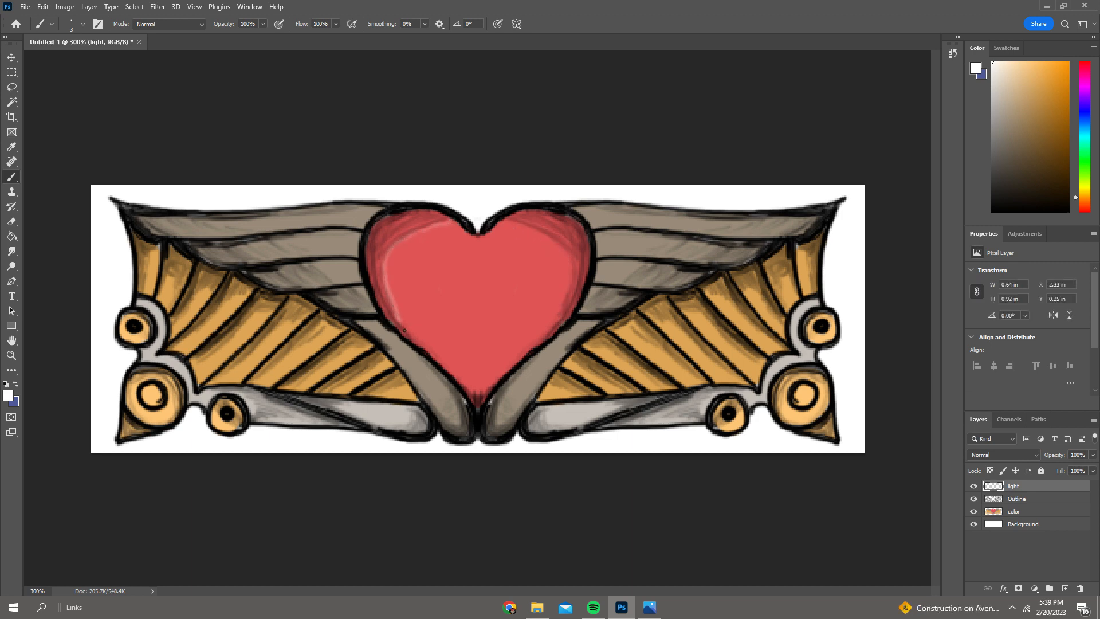
{"action": "mouse_move", "coordinate": [394, 283]}
{"action": "left_mouse_down"}
{"action": "mouse_move", "coordinate": [408, 245]}
{"action": "mouse_move", "coordinate": [400, 307]}
{"action": "mouse_move", "coordinate": [440, 228]}
{"action": "left_mouse_up"}
Paint white highlights along the lower edges of the two large circles and on the lower bars near the heart.
{"action": "left_click_drag", "start_coordinate": [165, 422], "coordinate": [149, 420]}
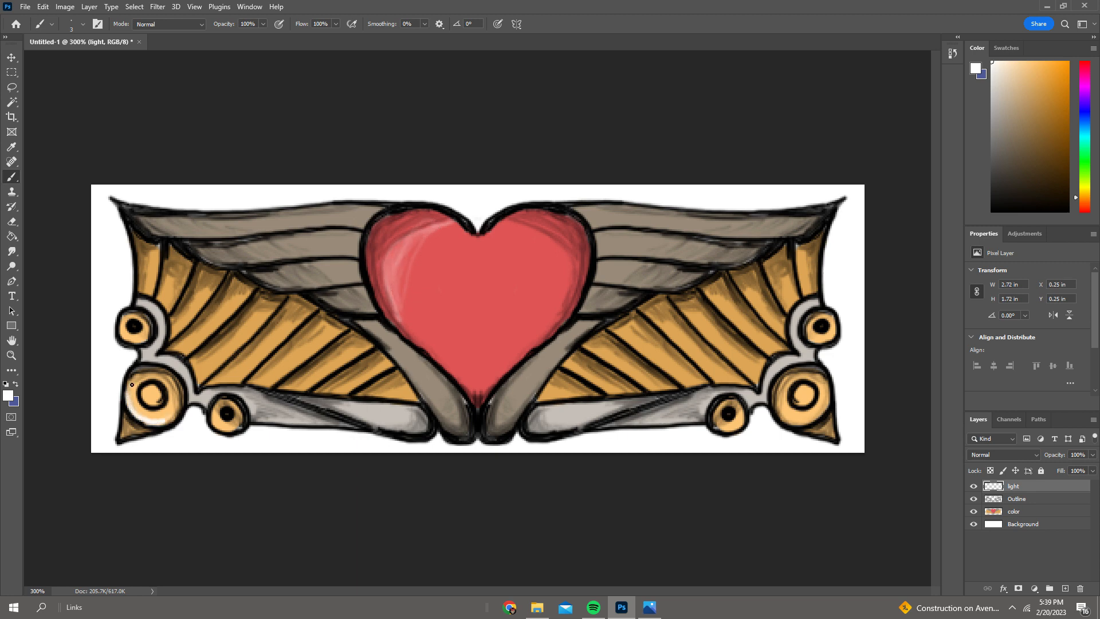
{"action": "mouse_move", "coordinate": [783, 411]}
{"action": "left_mouse_down"}
{"action": "mouse_move", "coordinate": [821, 424]}
{"action": "mouse_move", "coordinate": [803, 422]}
{"action": "left_mouse_up"}
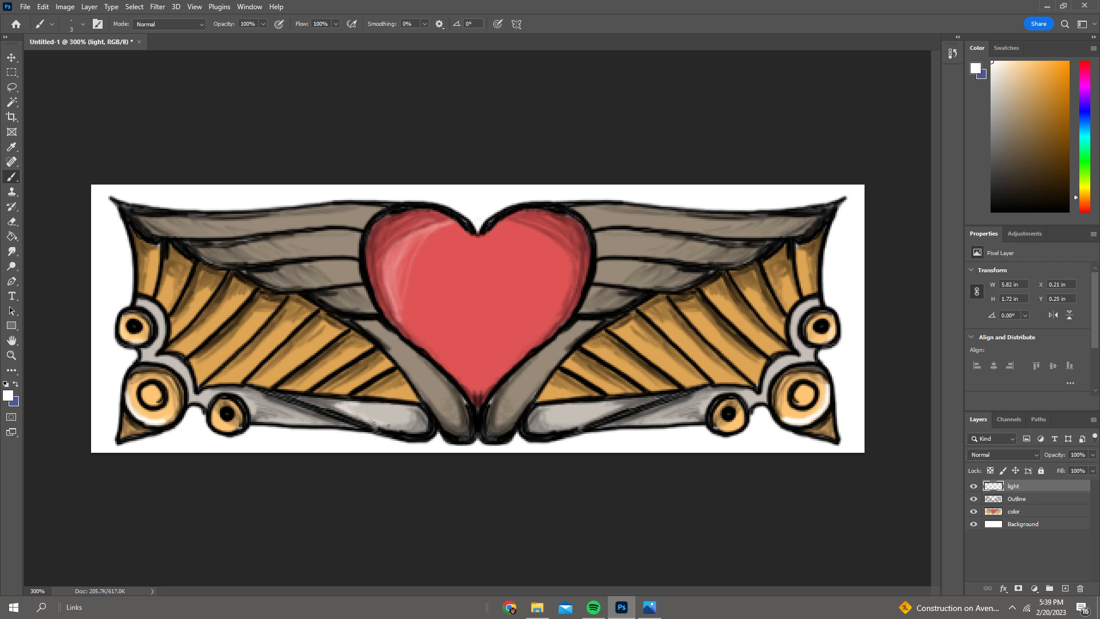
{"action": "left_click_drag", "start_coordinate": [608, 402], "coordinate": [558, 433]}
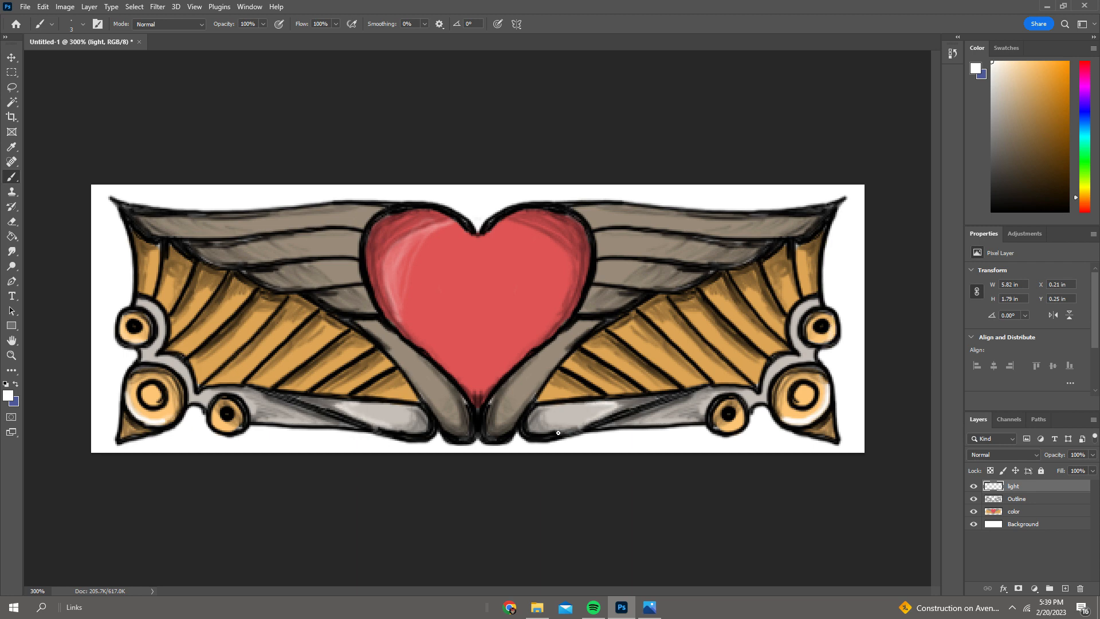
Apply a Color Overlay of 1f1f1f to the Background layer and show the design at a reduced size.
{"action": "double_click", "coordinate": [1051, 523]}
{"action": "left_click", "coordinate": [376, 416]}
{"action": "left_click", "coordinate": [613, 304]}
{"action": "type", "text": "1f1f1f"}
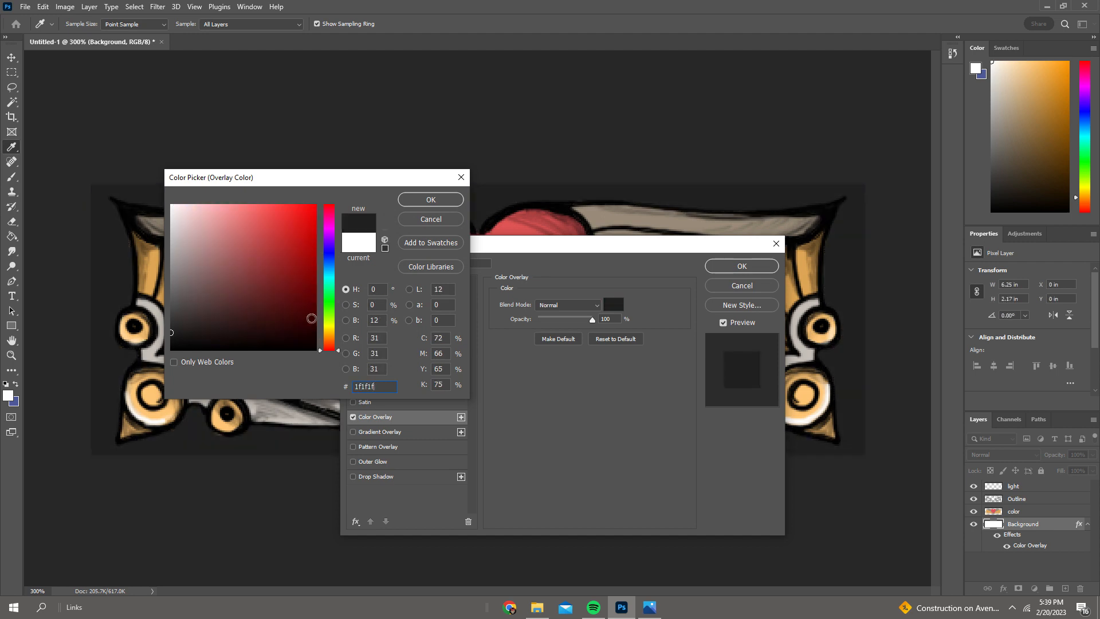
{"action": "left_click", "coordinate": [431, 200]}
{"action": "key", "text": "Return"}
{"action": "left_click", "coordinate": [194, 6]}
{"action": "left_click", "coordinate": [239, 170]}
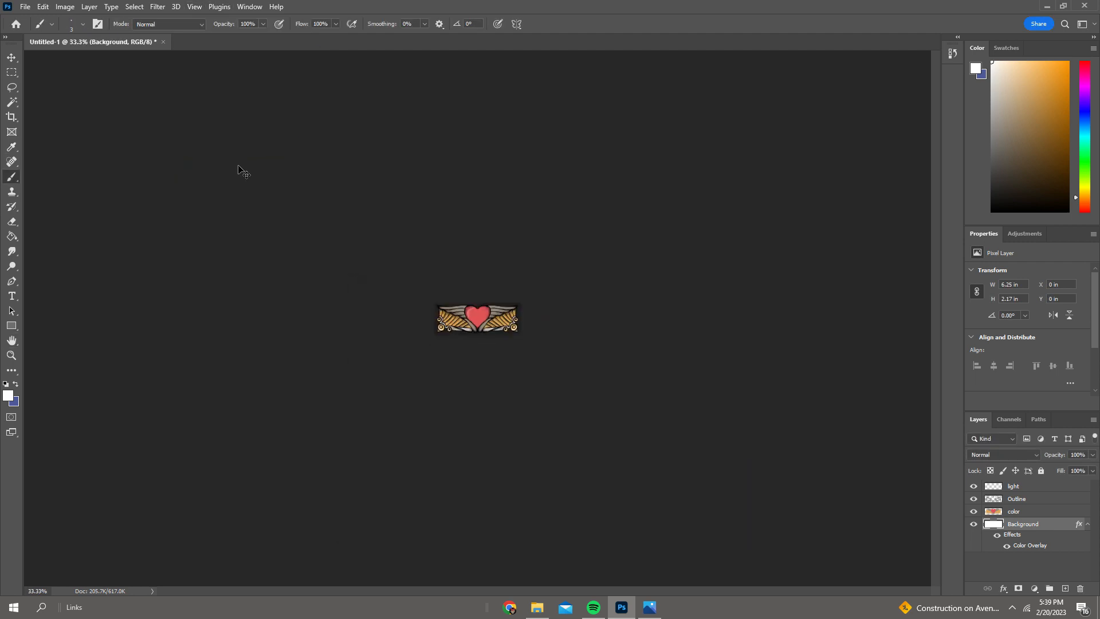
Set up a new document 150 px wide and 52 px high.
{"action": "left_click", "coordinate": [25, 6]}
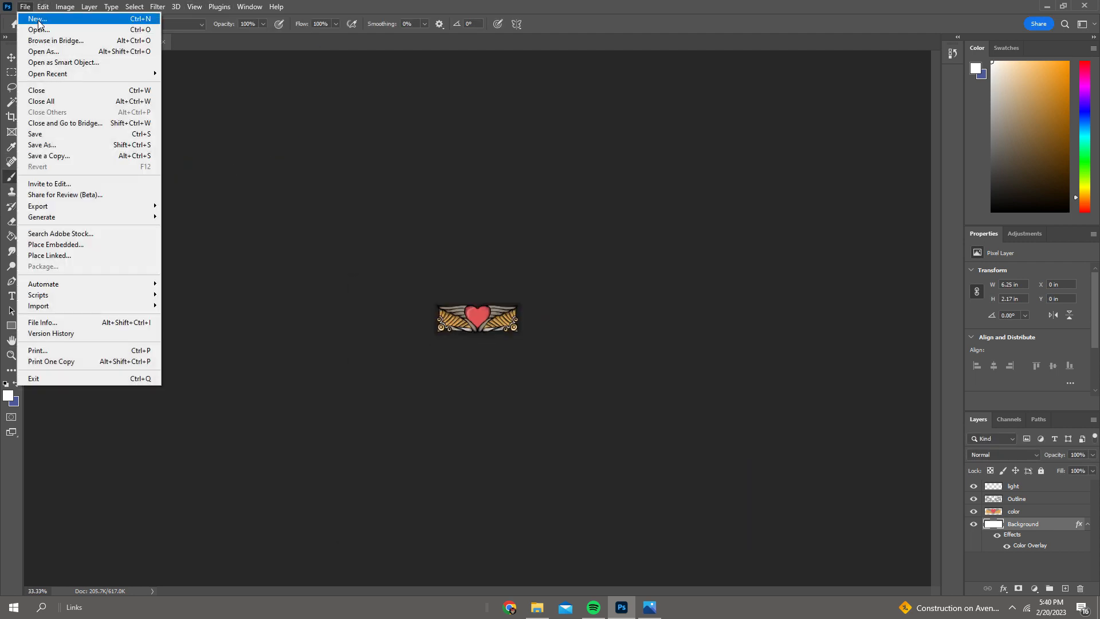
{"action": "left_click", "coordinate": [32, 18]}
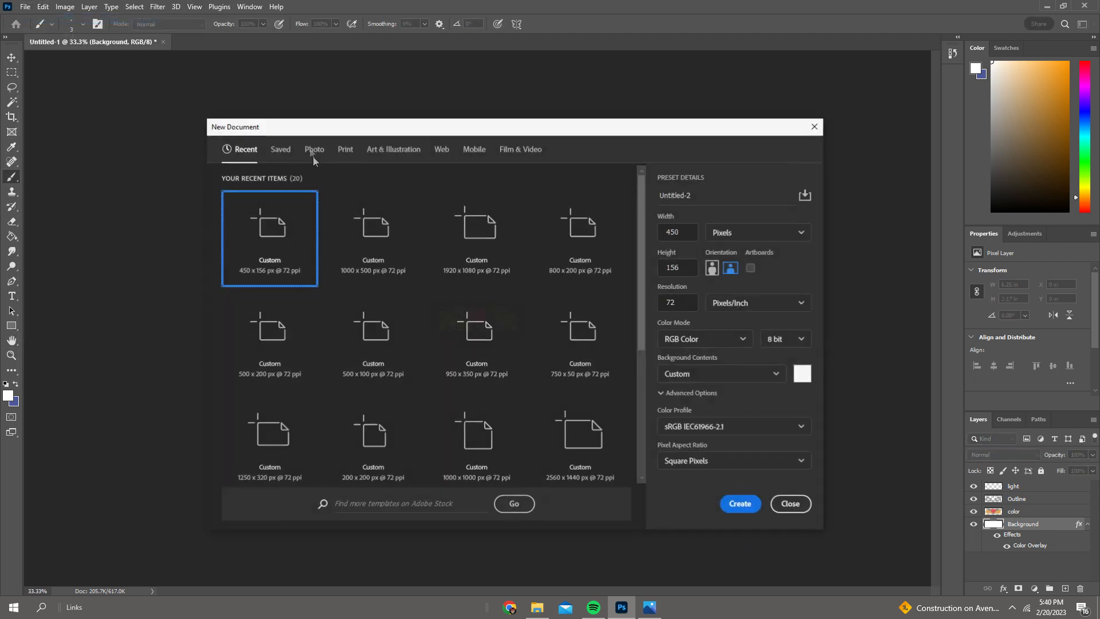
{"action": "double_click", "coordinate": [684, 233]}
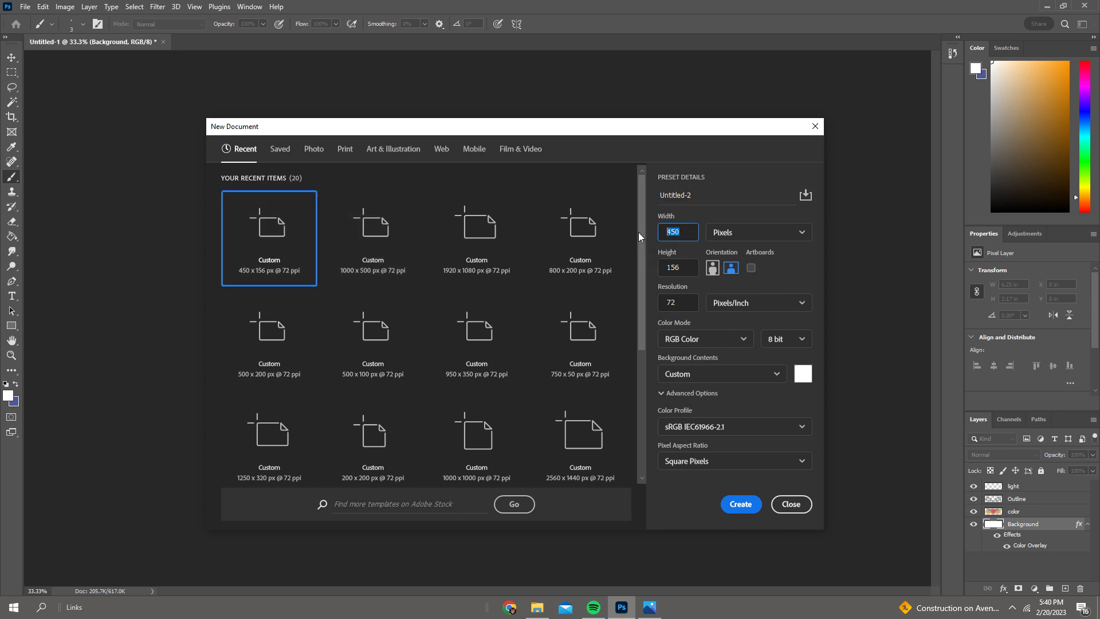
{"action": "type", "text": "150"}
{"action": "key", "text": "Tab"}
{"action": "type", "text": "3"}
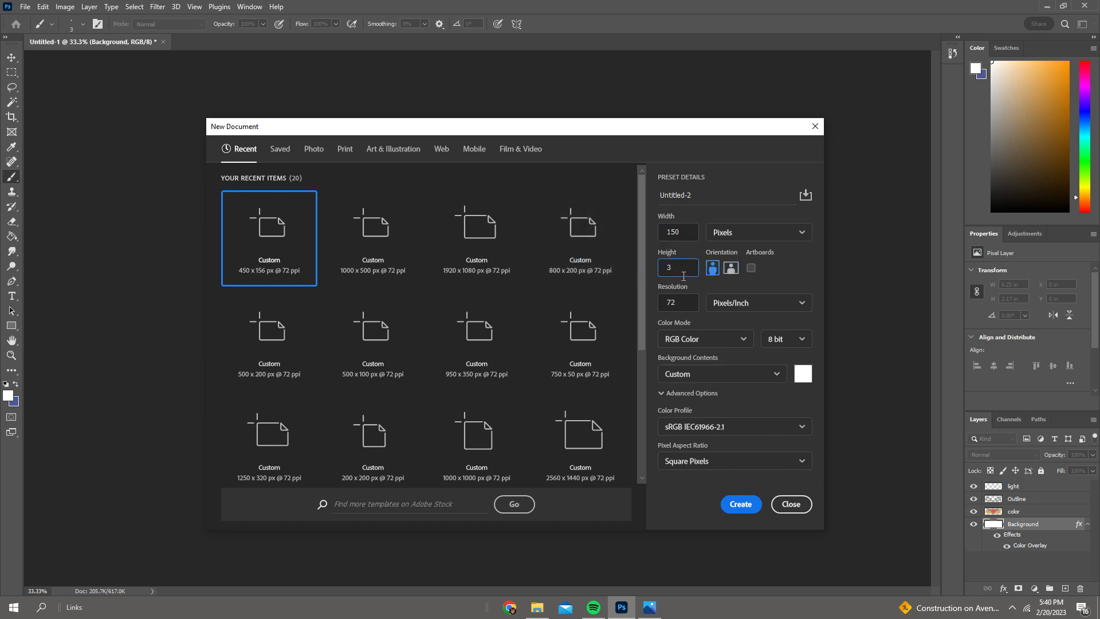
Set the new document's background color to 1f1f1f and create it.
{"action": "left_click", "coordinate": [809, 374]}
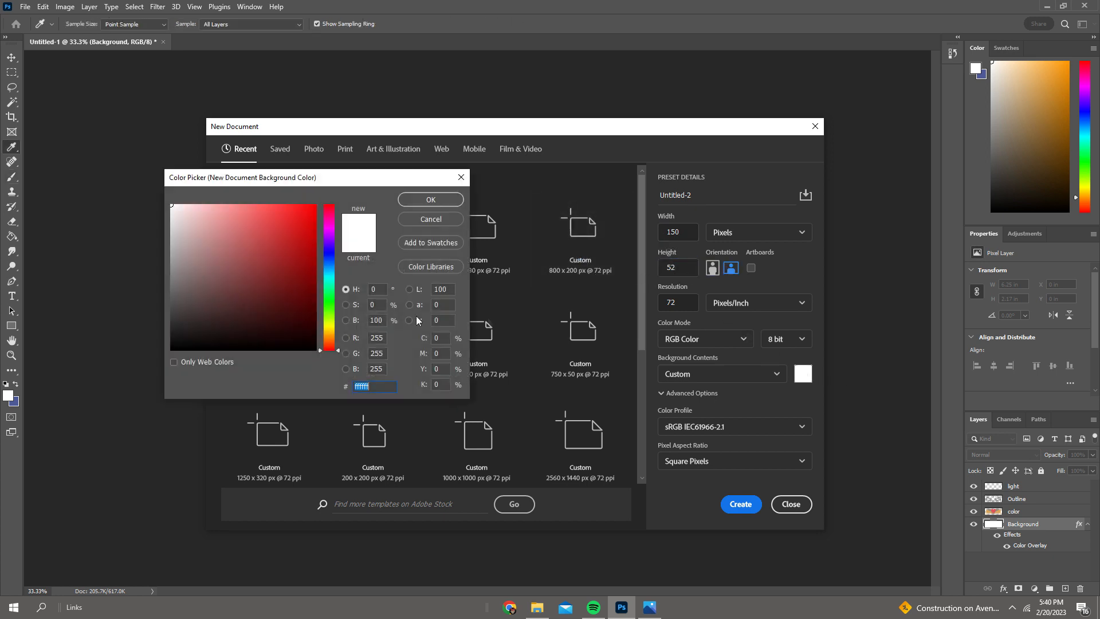
{"action": "type", "text": "1f1f1f"}
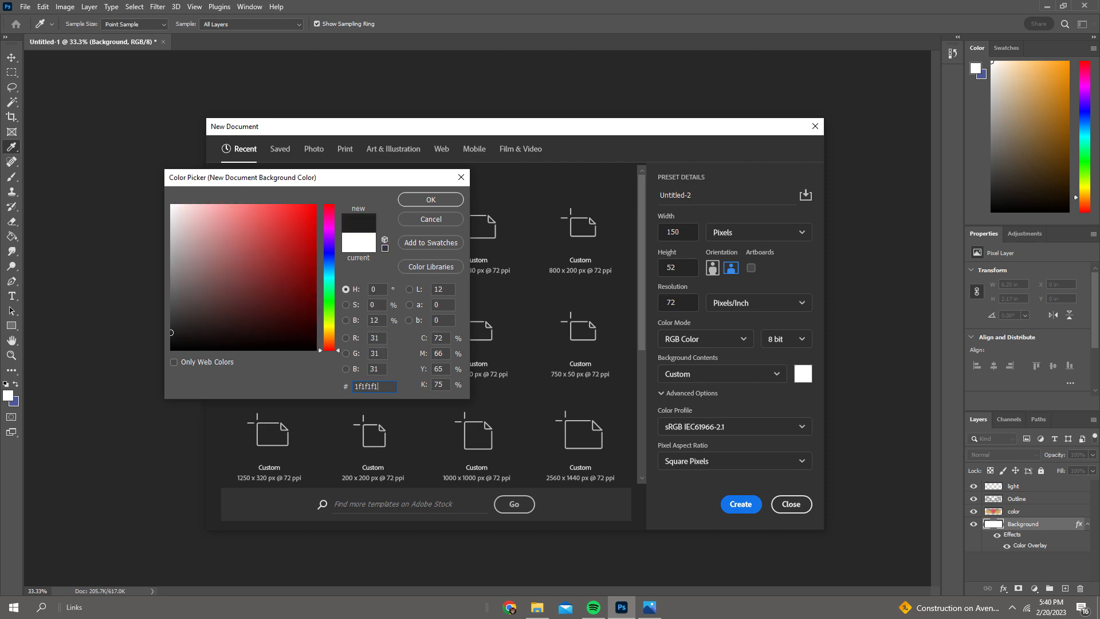
{"action": "left_click", "coordinate": [431, 200]}
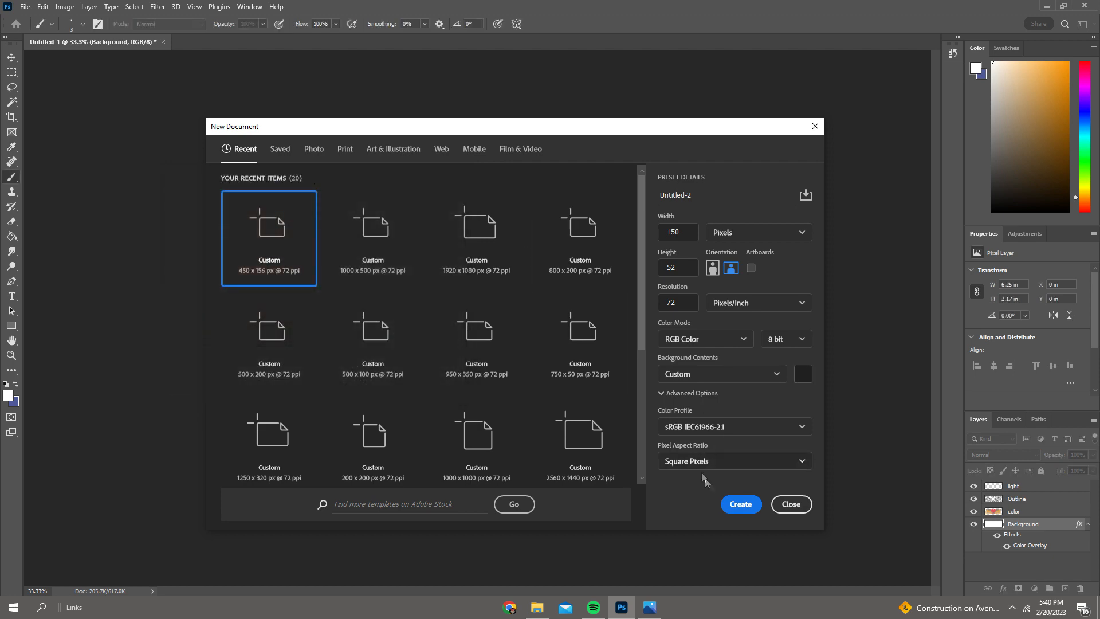
{"action": "left_click", "coordinate": [741, 504]}
In Untitled-1, group the color, Outline and light layers and name the group UB.
{"action": "left_click", "coordinate": [92, 42]}
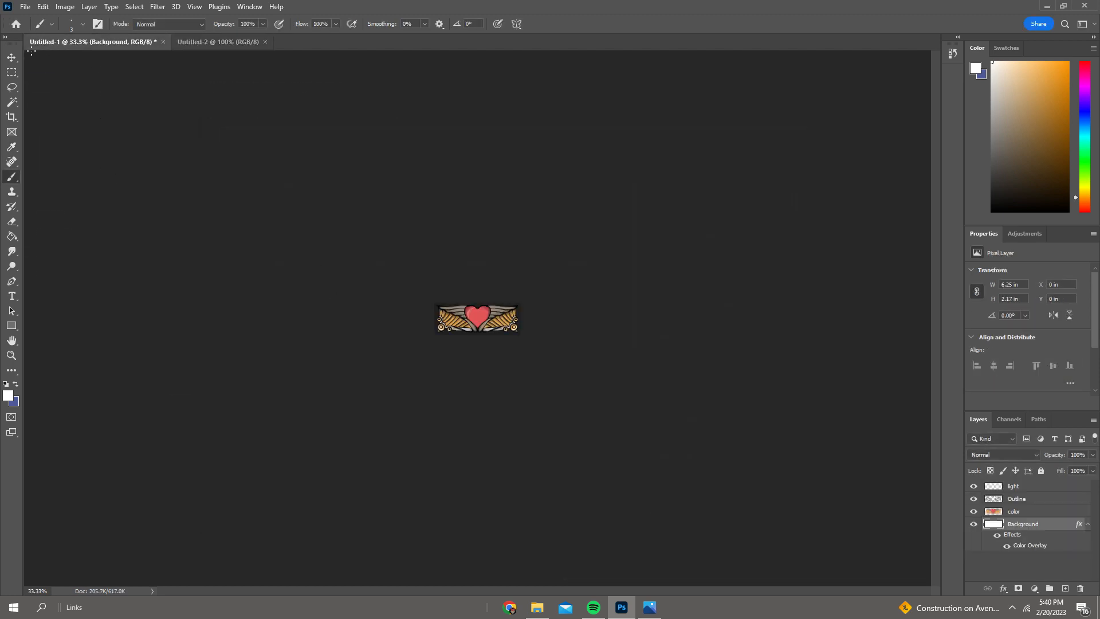
{"action": "left_click", "coordinate": [11, 58]}
{"action": "left_click", "coordinate": [1016, 511]}
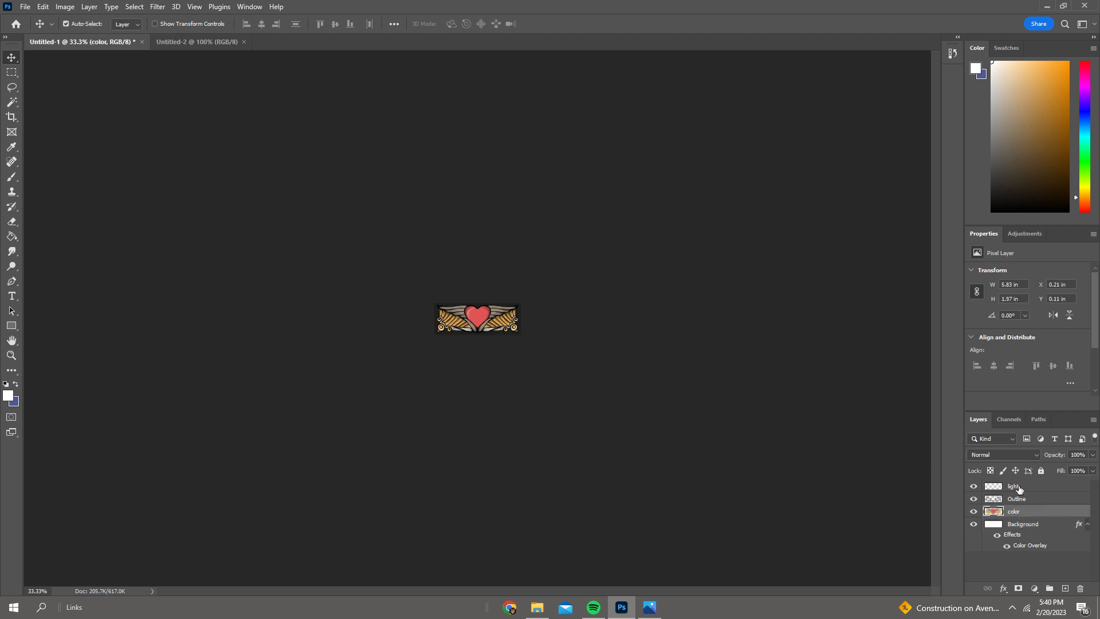
{"action": "left_click", "coordinate": [1019, 488], "text": "shift"}
{"action": "key", "text": "ctrl+g"}
{"action": "double_click", "coordinate": [1018, 488]}
{"action": "key", "text": "Return"}
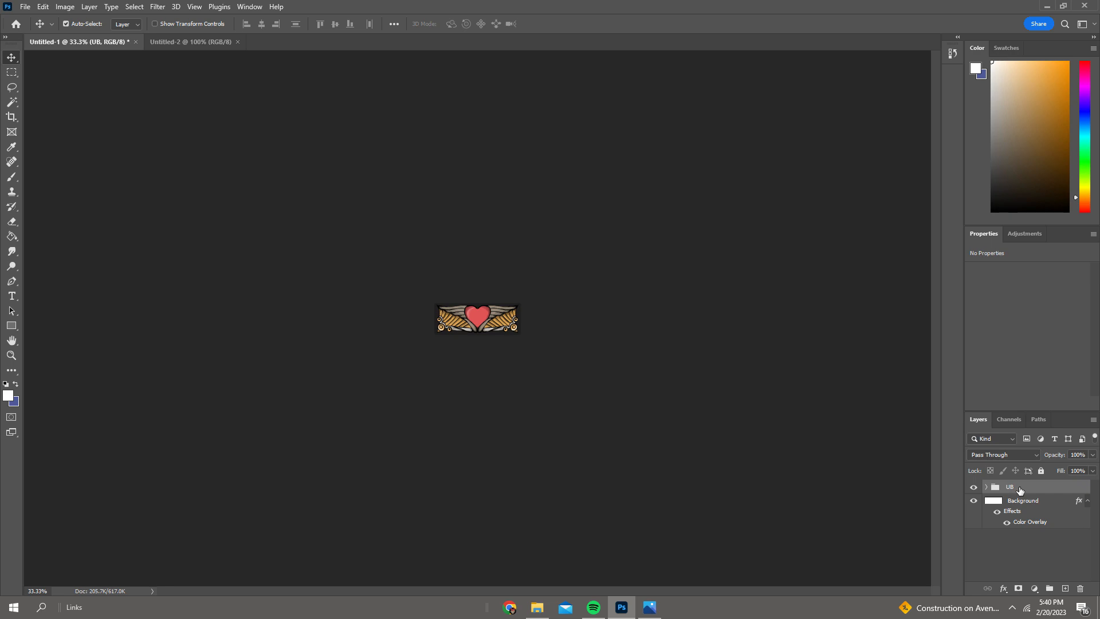
Float the Untitled-1 window, copy the UB group into Untitled-2, and dock the window again with Untitled-2 active.
{"action": "left_click_drag", "start_coordinate": [84, 41], "coordinate": [67, 140]}
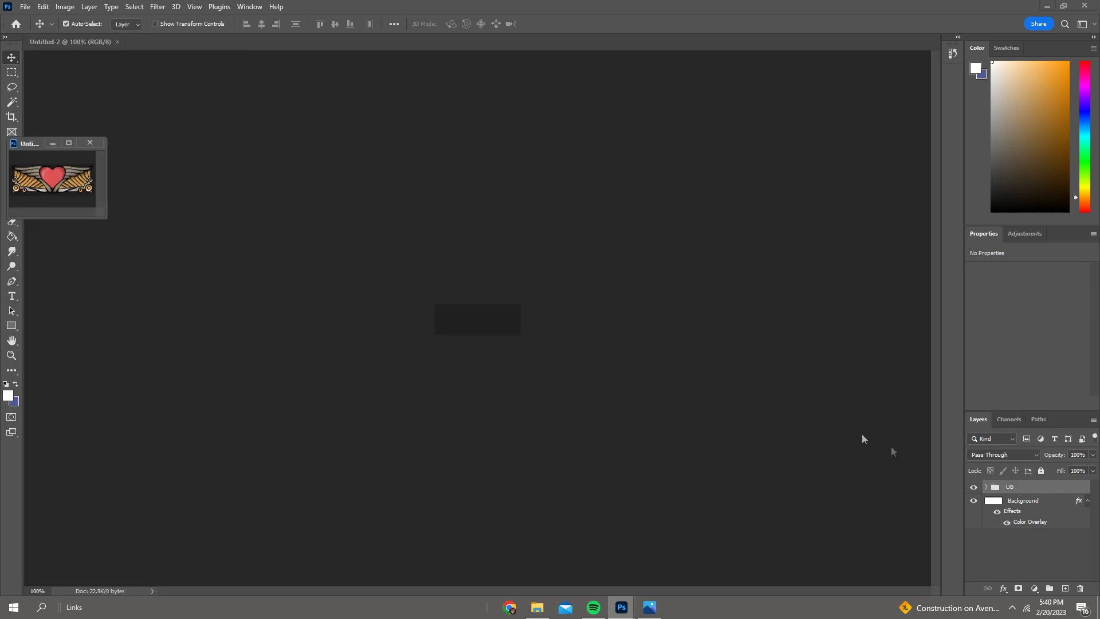
{"action": "left_click_drag", "start_coordinate": [1010, 487], "coordinate": [479, 321]}
{"action": "left_click_drag", "start_coordinate": [34, 144], "coordinate": [249, 42]}
{"action": "left_click", "coordinate": [97, 43]}
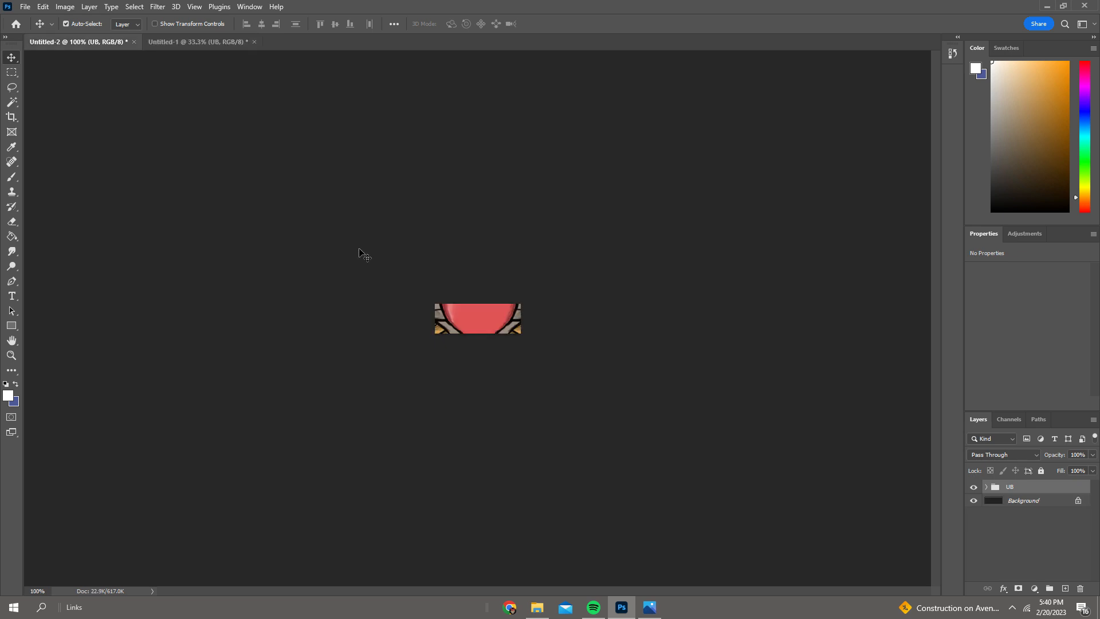
Scale the UB group down to 34.32% and center it so the whole design fits the canvas, viewed at 100%.
{"action": "key", "text": "ctrl+minus"}
{"action": "key", "text": "ctrl+t"}
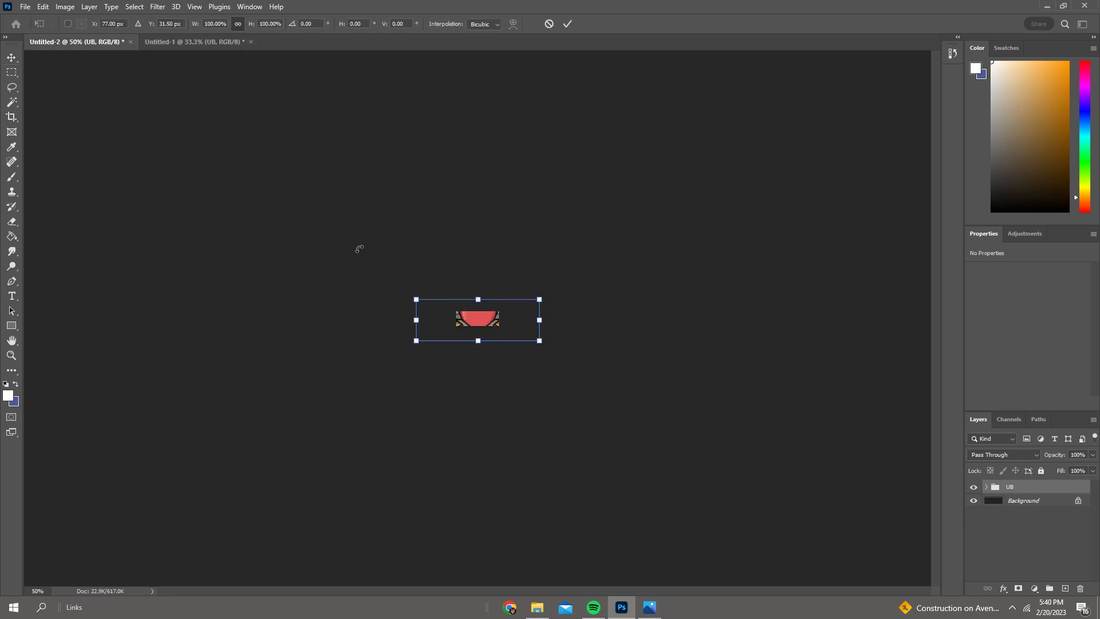
{"action": "left_click_drag", "start_coordinate": [523, 293], "coordinate": [514, 316]}
{"action": "key", "text": "ctrl+plus"}
{"action": "key", "text": "ctrl+plus"}
{"action": "key", "text": "ctrl+plus"}
{"action": "key", "text": "ctrl+plus"}
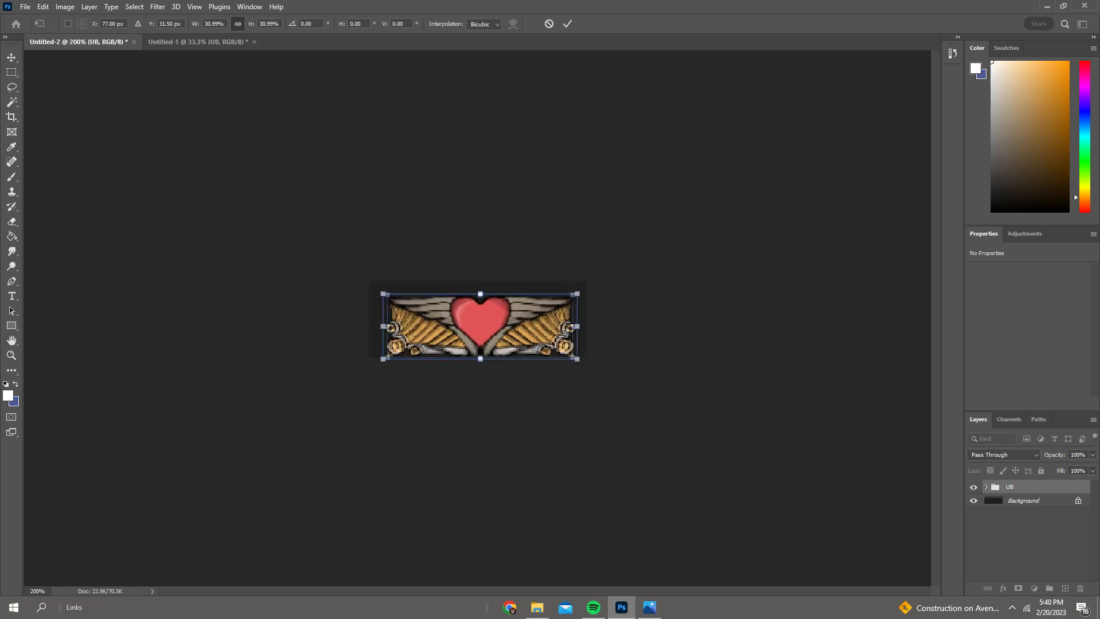
{"action": "left_click_drag", "start_coordinate": [594, 285], "coordinate": [608, 282]}
{"action": "left_click_drag", "start_coordinate": [553, 315], "coordinate": [551, 305]}
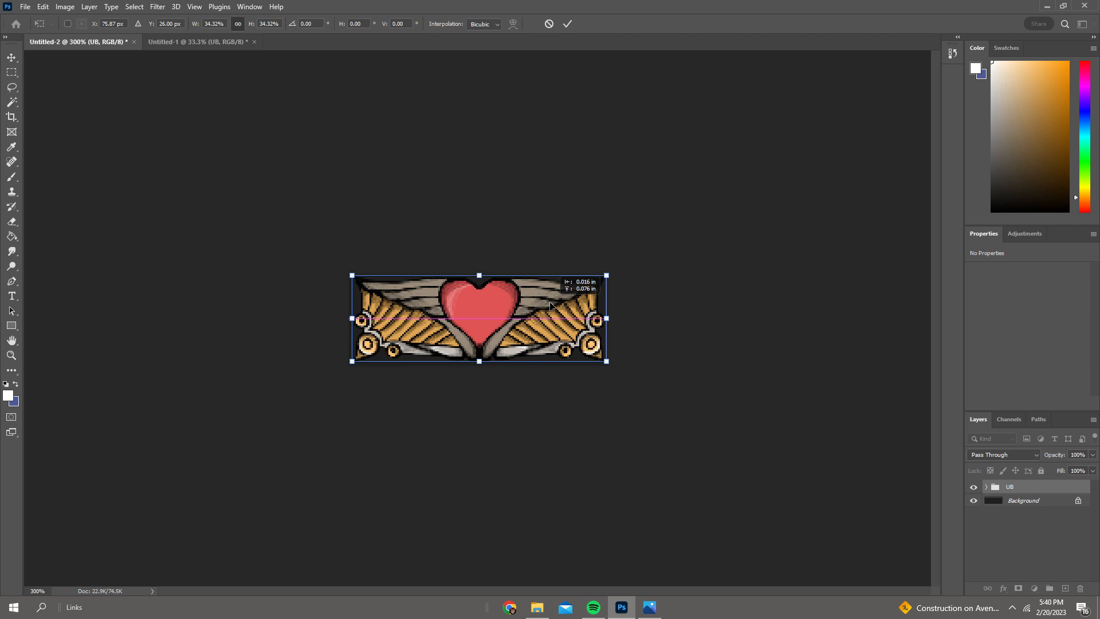
{"action": "left_click", "coordinate": [11, 58]}
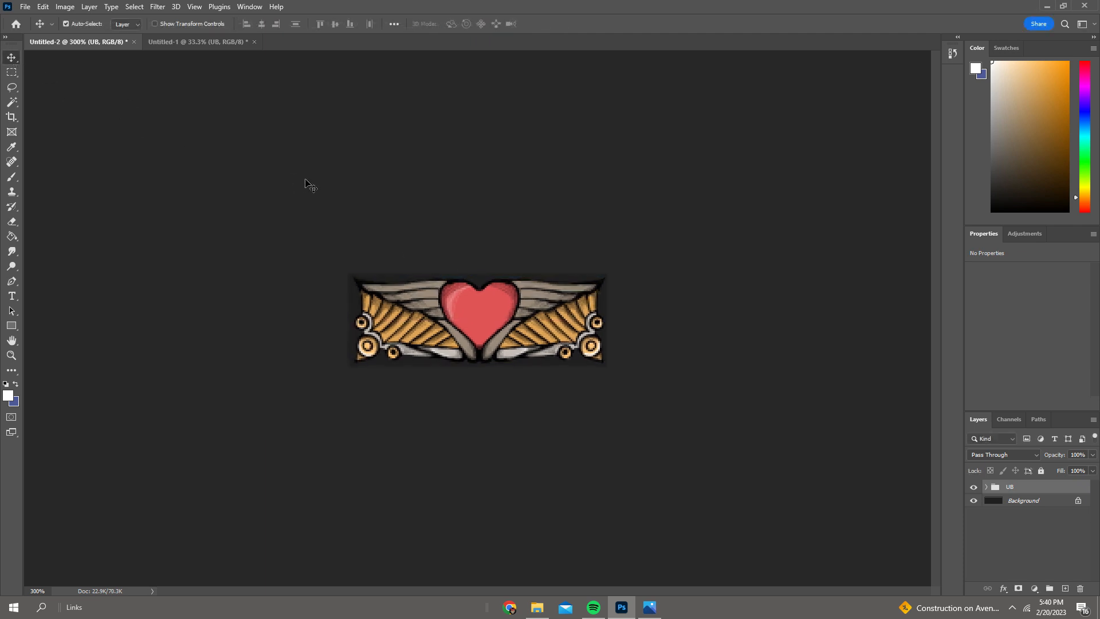
{"action": "left_click", "coordinate": [195, 6]}
{"action": "left_click", "coordinate": [209, 145]}
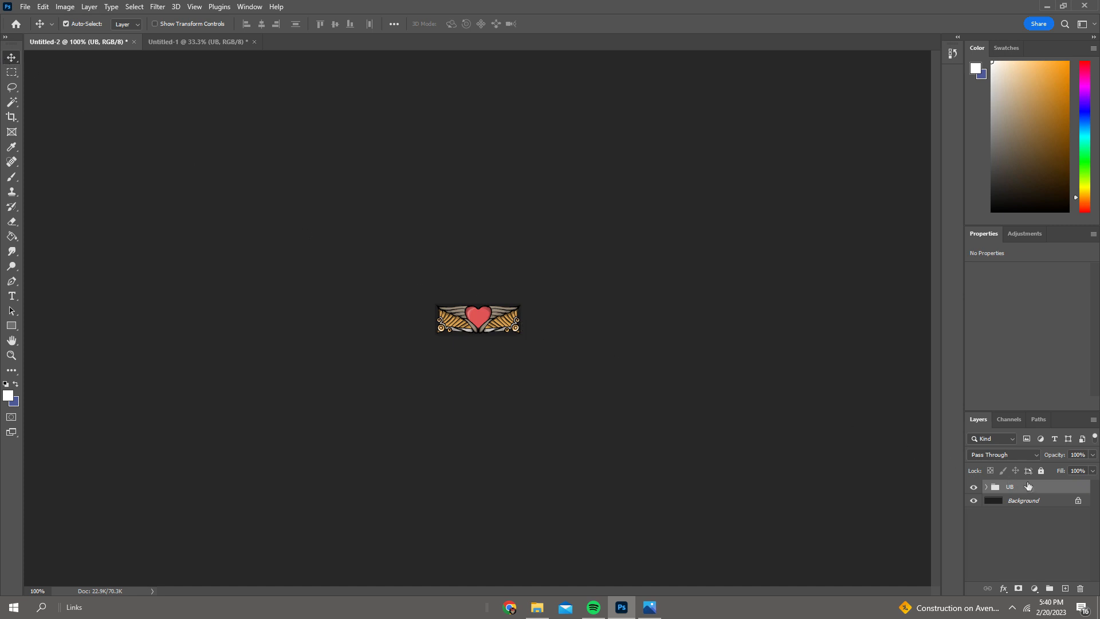
Add a new layer above UB and dab a white glow on the heart with a flattened 78 px soft brush.
{"action": "left_click", "coordinate": [1065, 589]}
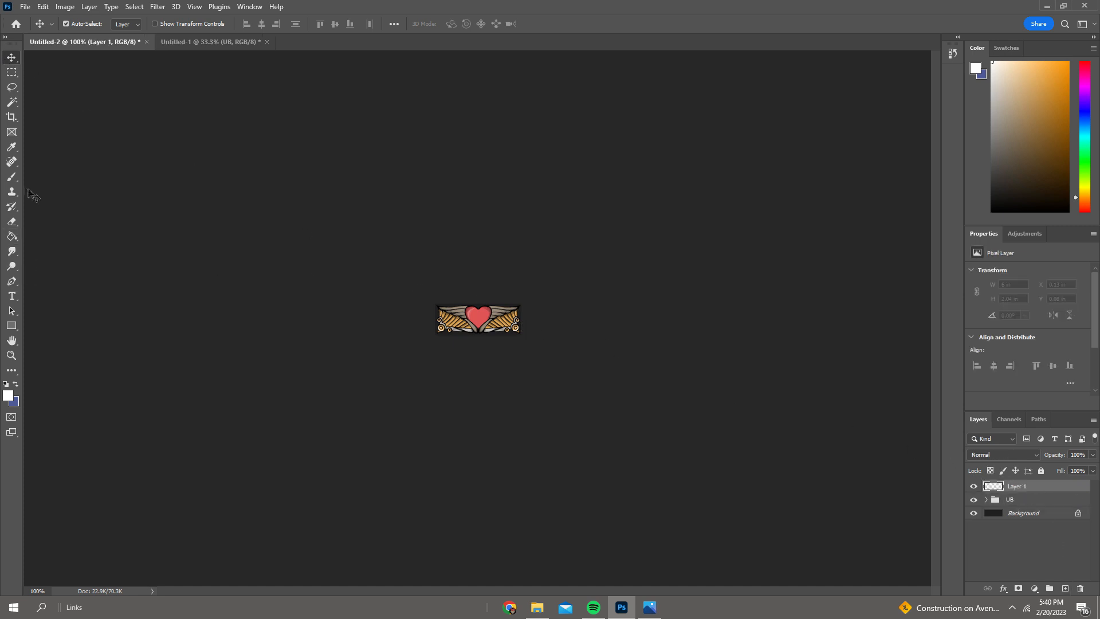
{"action": "left_click", "coordinate": [12, 178]}
{"action": "left_click", "coordinate": [72, 25]}
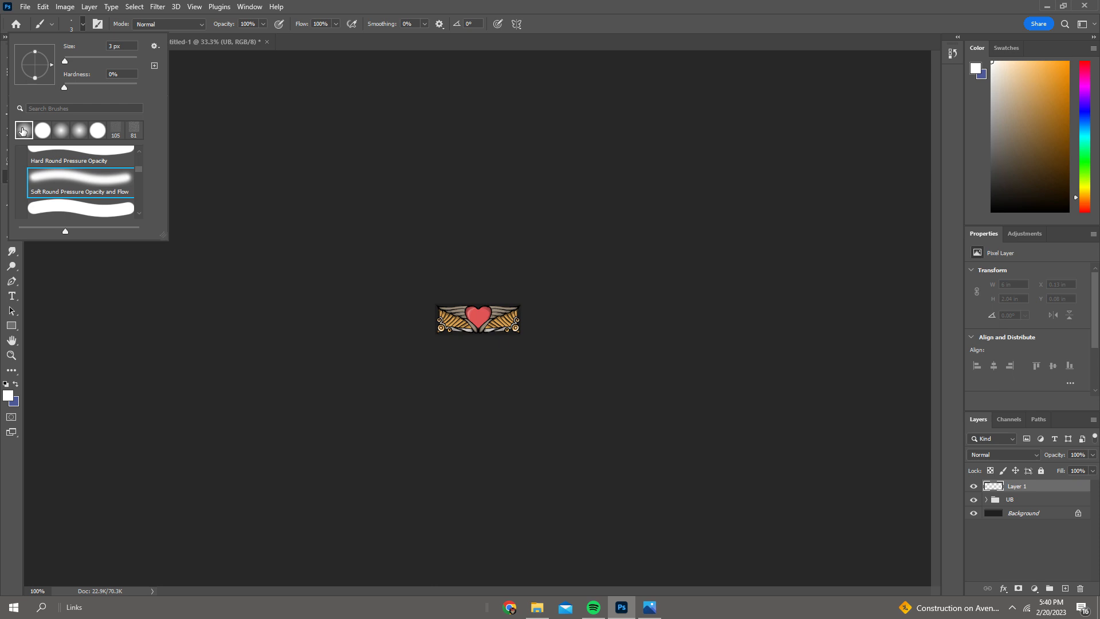
{"action": "left_click_drag", "start_coordinate": [31, 78], "coordinate": [72, 60]}
{"action": "left_click", "coordinate": [8, 395]}
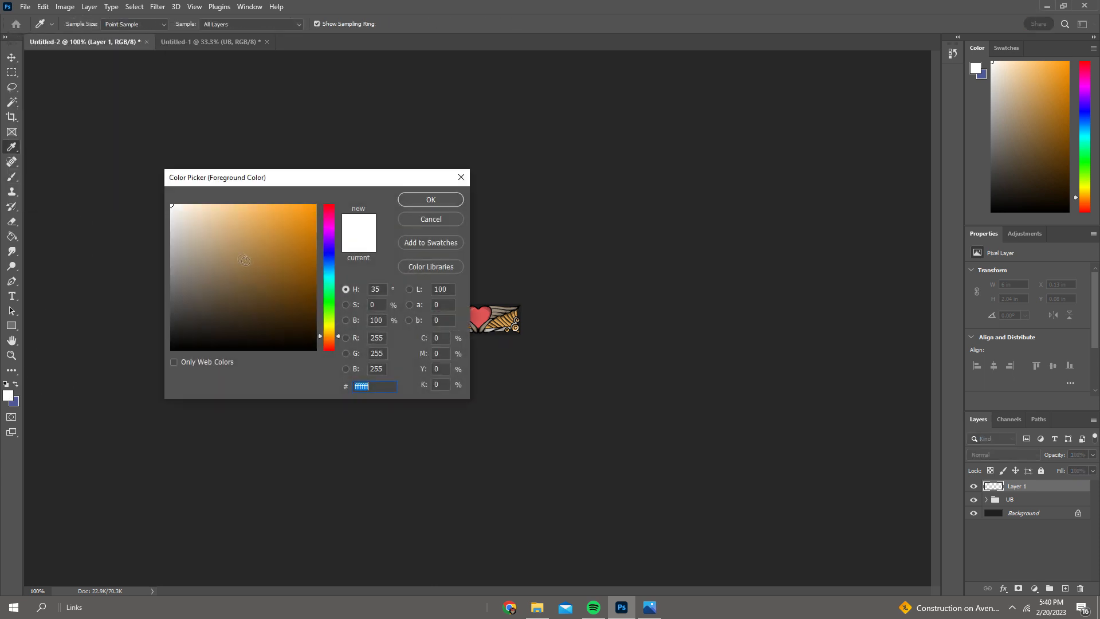
{"action": "left_click", "coordinate": [397, 198]}
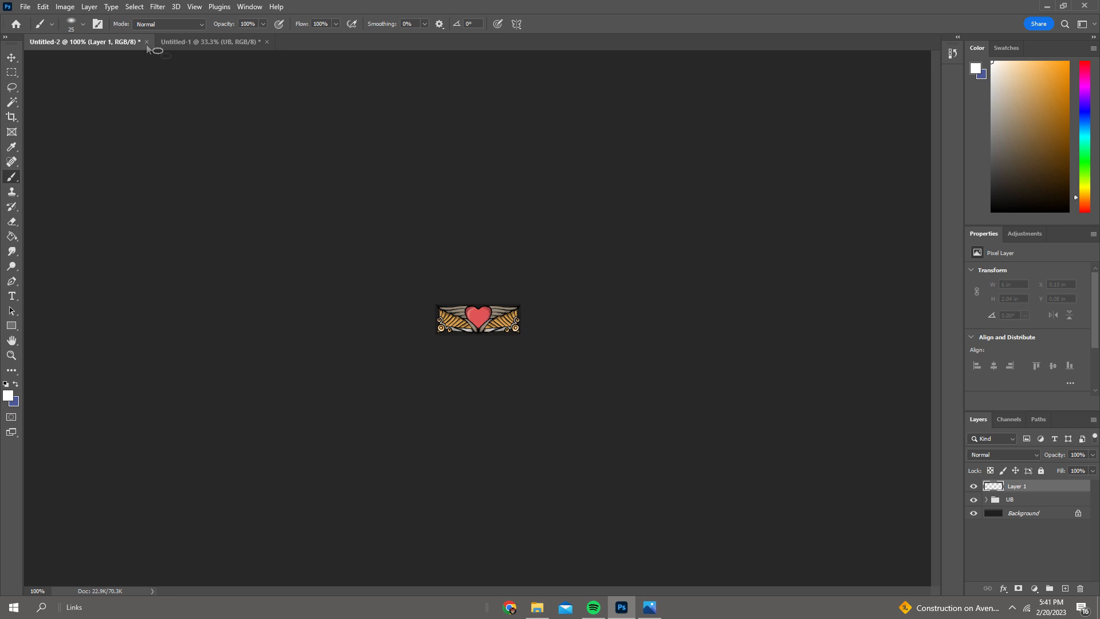
{"action": "left_click", "coordinate": [83, 24]}
{"action": "left_click_drag", "start_coordinate": [81, 60], "coordinate": [85, 58]}
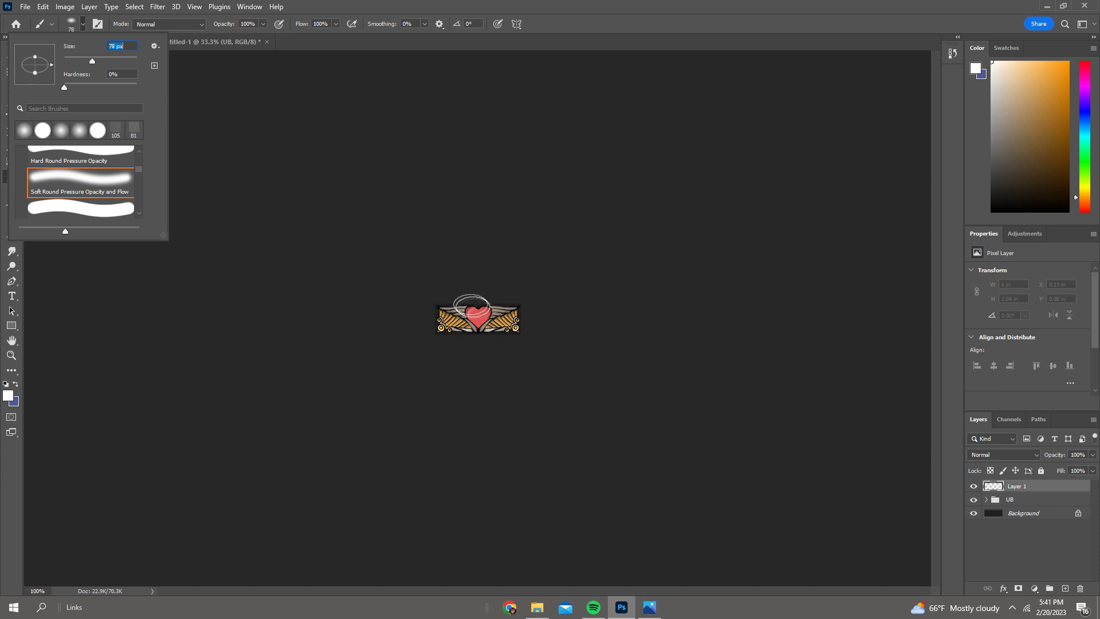
{"action": "left_click", "coordinate": [479, 319]}
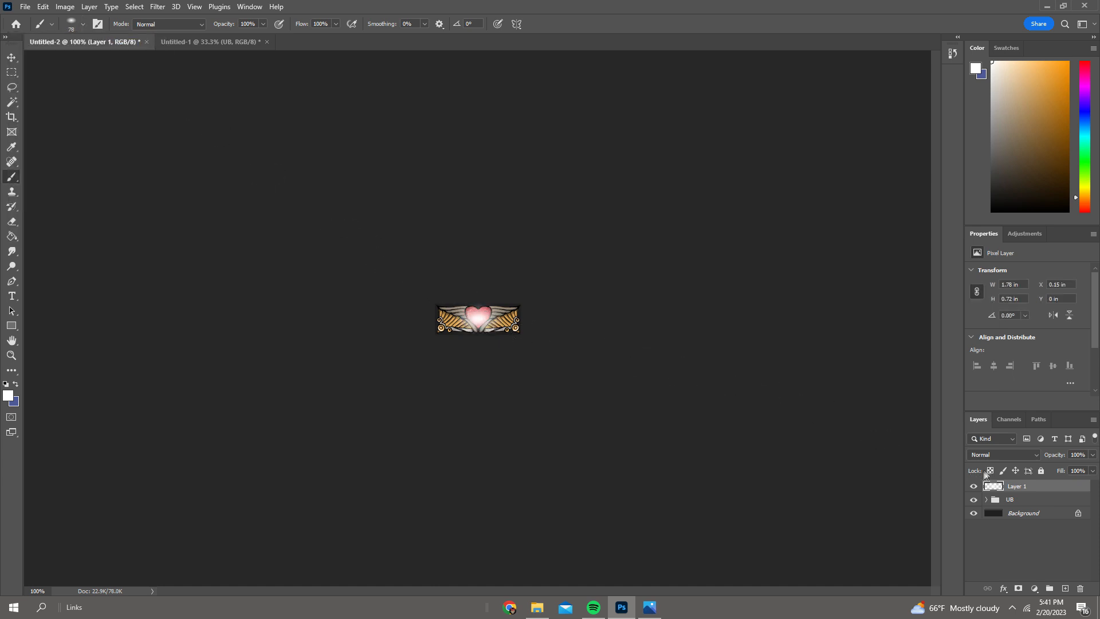
Set Layer 1 to Overlay blending at 53% opacity.
{"action": "left_click", "coordinate": [1004, 455]}
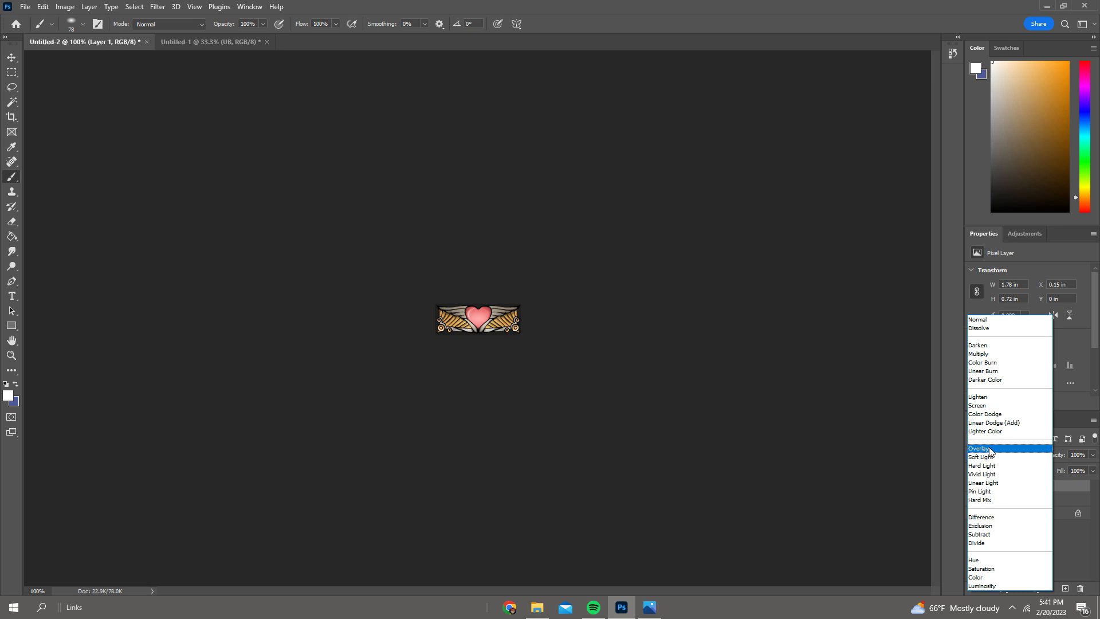
{"action": "left_click", "coordinate": [990, 449]}
{"action": "left_click", "coordinate": [1093, 454]}
{"action": "left_click_drag", "start_coordinate": [1093, 467], "coordinate": [1069, 466]}
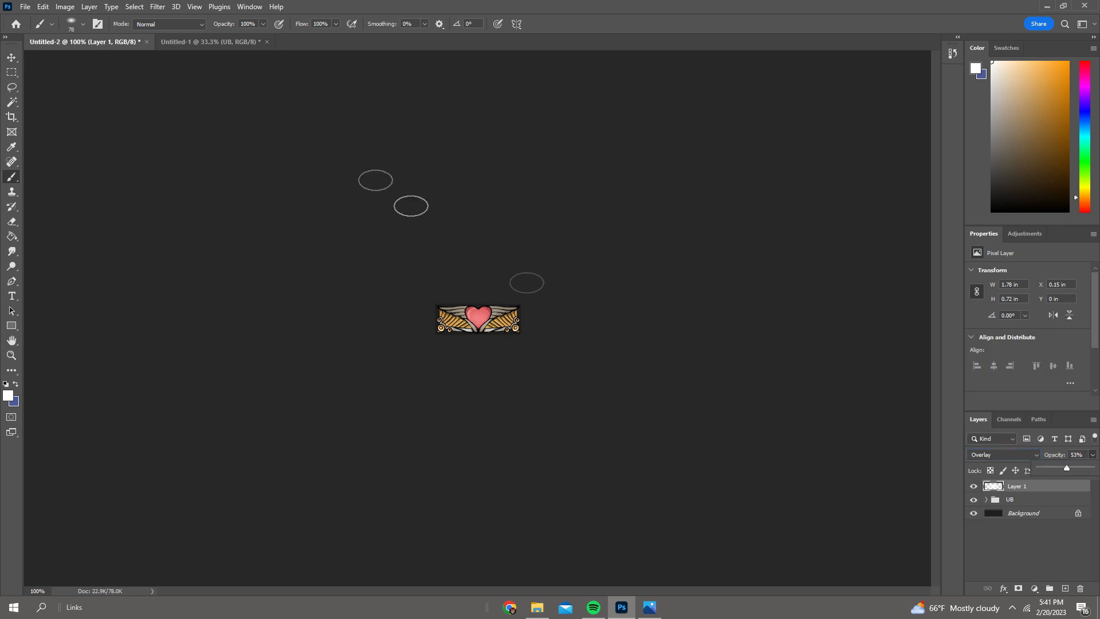
Make the soft brush round at 28 px and dab white highlights on both wings in Layer 1.
{"action": "left_click", "coordinate": [83, 24]}
{"action": "left_click_drag", "start_coordinate": [36, 56], "coordinate": [38, 42]}
{"action": "left_click", "coordinate": [74, 56]}
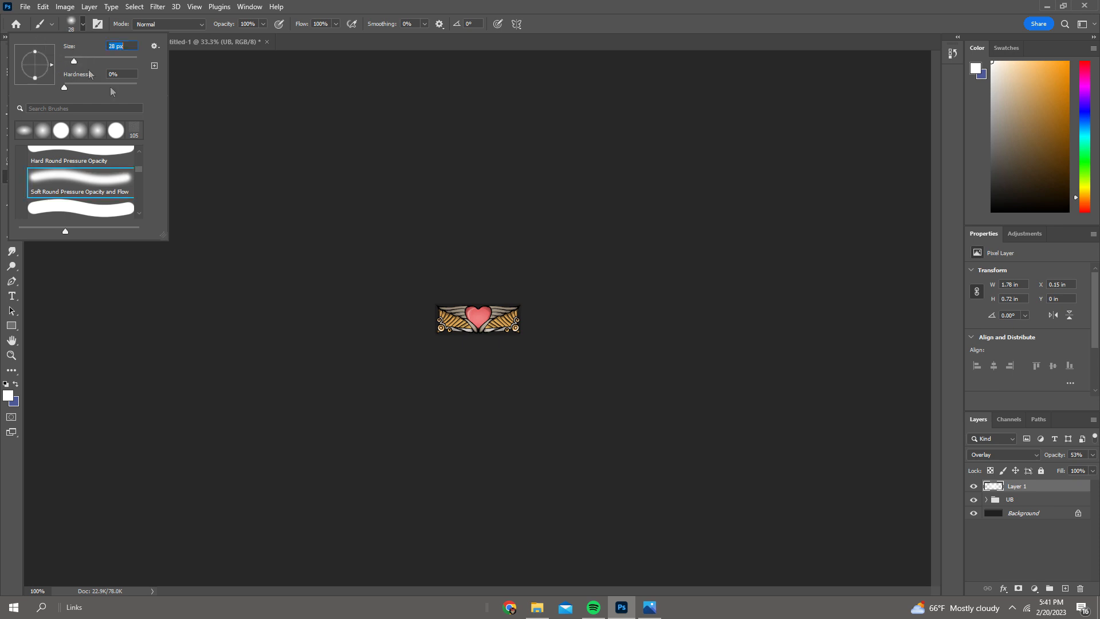
{"action": "left_click", "coordinate": [513, 325]}
{"action": "left_click", "coordinate": [449, 319]}
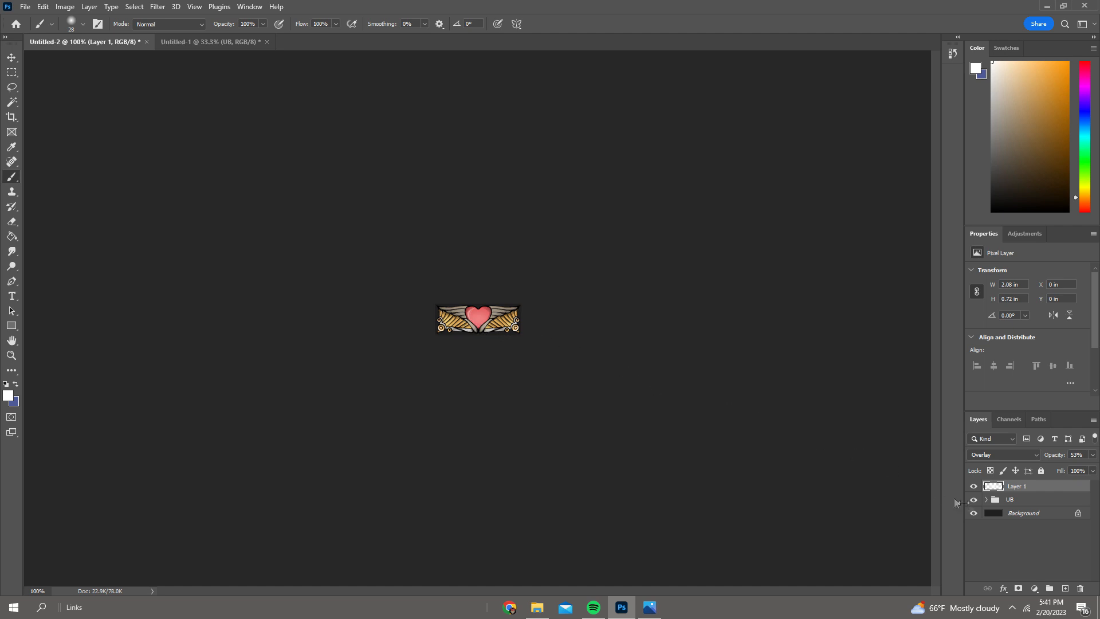
Add a new layer directly above the Background and set the foreground color to black, 000000.
{"action": "left_click", "coordinate": [1012, 511]}
{"action": "left_click", "coordinate": [1065, 588]}
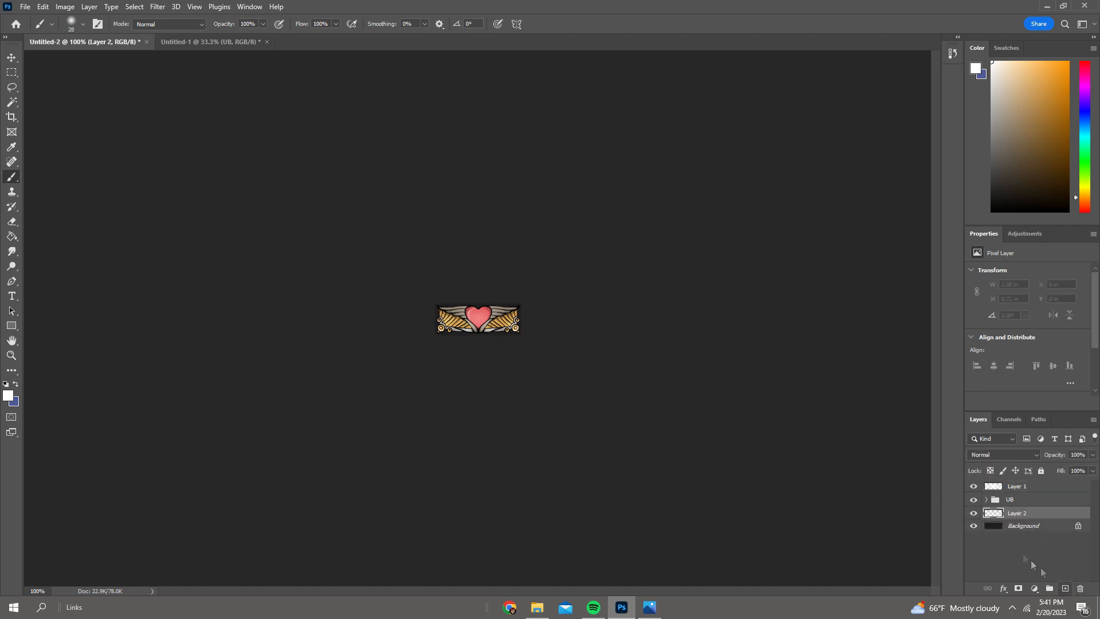
{"action": "left_click", "coordinate": [8, 395]}
{"action": "left_click", "coordinate": [178, 345]}
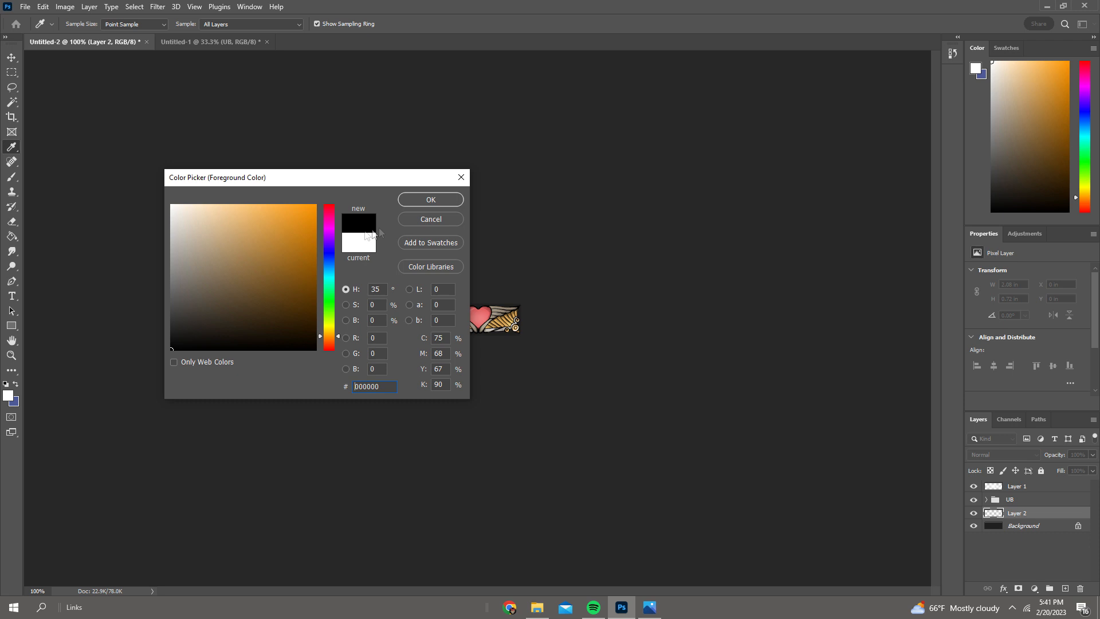
{"action": "left_click", "coordinate": [425, 202]}
Paint a black shadow behind the wings and heart on Layer 2 with a 15 px soft brush, then view it at 100%.
{"action": "left_click", "coordinate": [83, 24]}
{"action": "left_click", "coordinate": [71, 59]}
{"action": "left_click", "coordinate": [70, 61]}
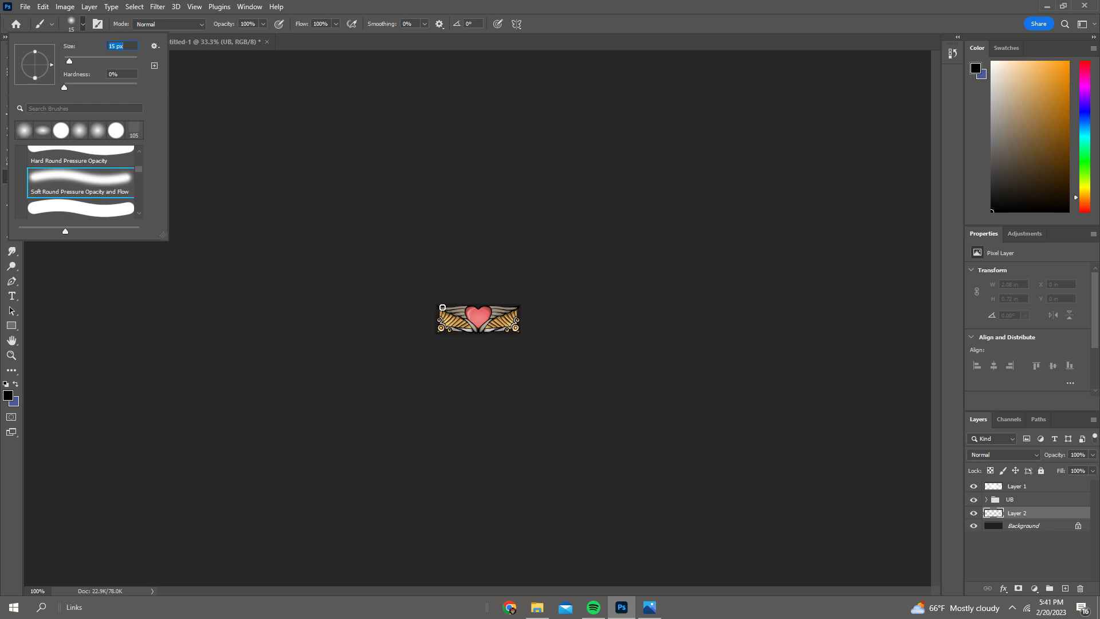
{"action": "left_click", "coordinate": [543, 434]}
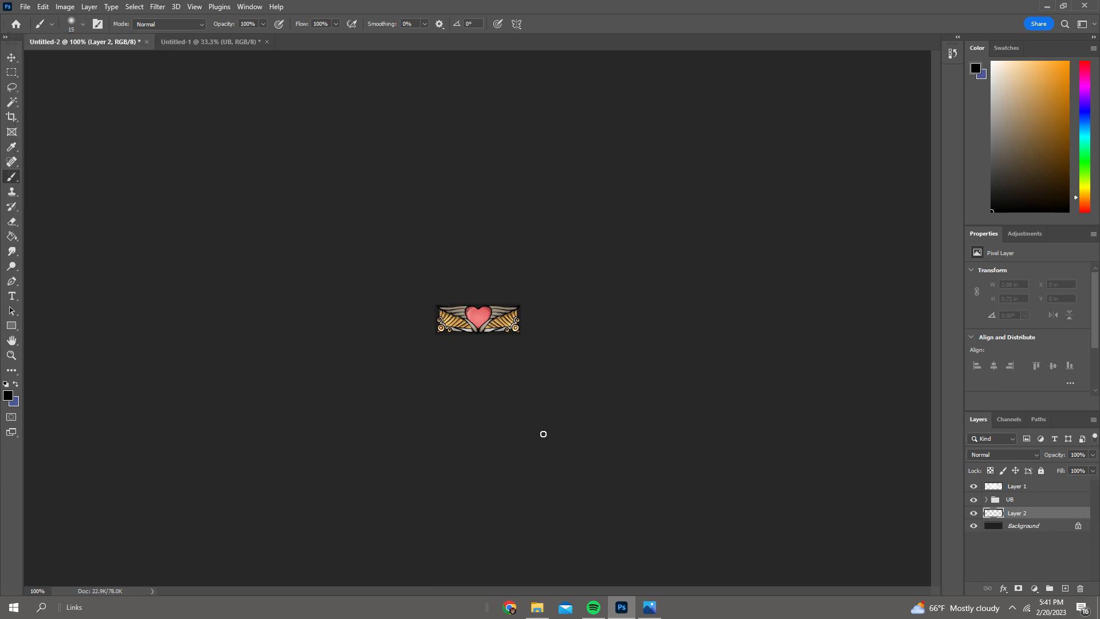
{"action": "key", "text": "ctrl+plus"}
{"action": "key", "text": "ctrl+plus"}
{"action": "key", "text": "ctrl+plus"}
{"action": "key", "text": "ctrl+plus"}
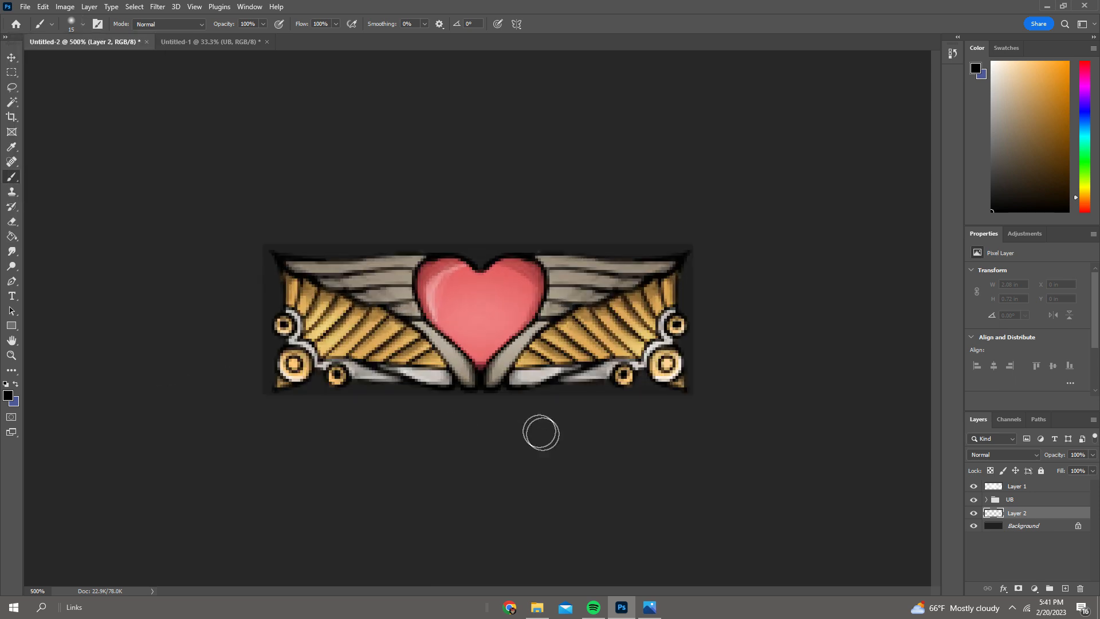
{"action": "mouse_move", "coordinate": [319, 358]}
{"action": "left_mouse_down"}
{"action": "mouse_move", "coordinate": [417, 372]}
{"action": "mouse_move", "coordinate": [298, 337]}
{"action": "mouse_move", "coordinate": [297, 275]}
{"action": "mouse_move", "coordinate": [443, 273]}
{"action": "mouse_move", "coordinate": [475, 285]}
{"action": "mouse_move", "coordinate": [507, 277]}
{"action": "mouse_move", "coordinate": [456, 279]}
{"action": "mouse_move", "coordinate": [661, 275]}
{"action": "mouse_move", "coordinate": [555, 276]}
{"action": "mouse_move", "coordinate": [665, 275]}
{"action": "left_mouse_up"}
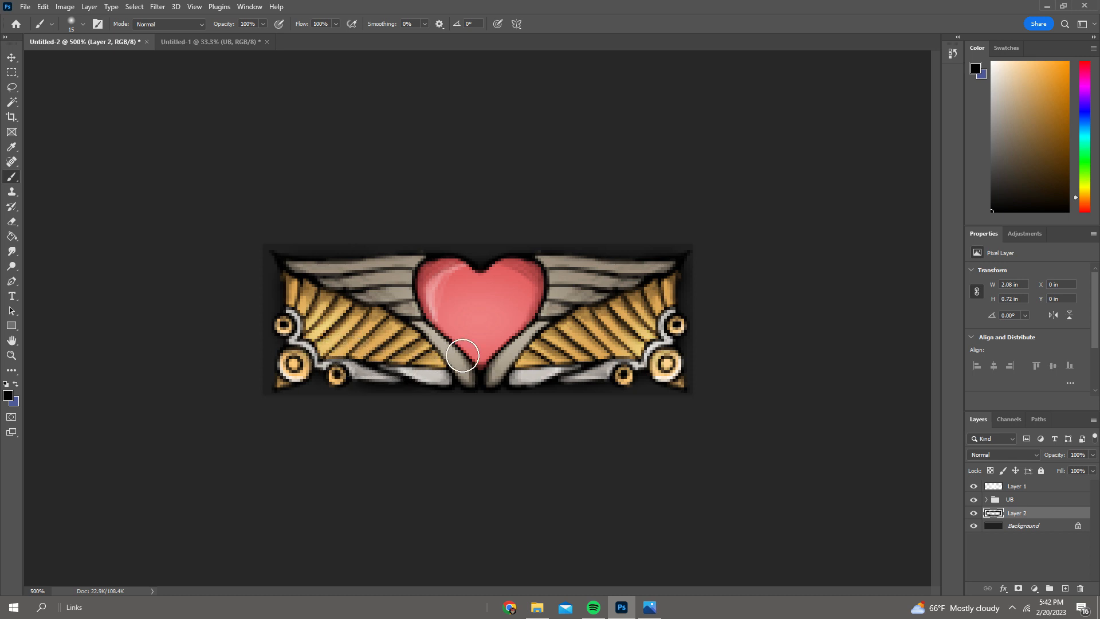
{"action": "key", "text": "ctrl+minus"}
{"action": "left_click", "coordinate": [194, 7]}
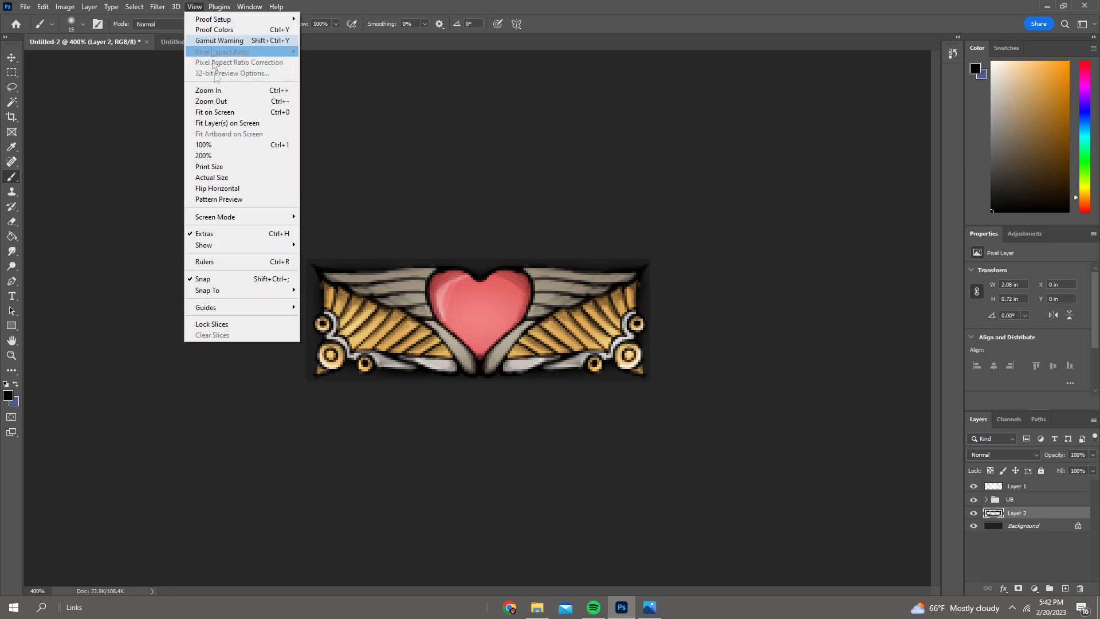
{"action": "left_click", "coordinate": [211, 142]}
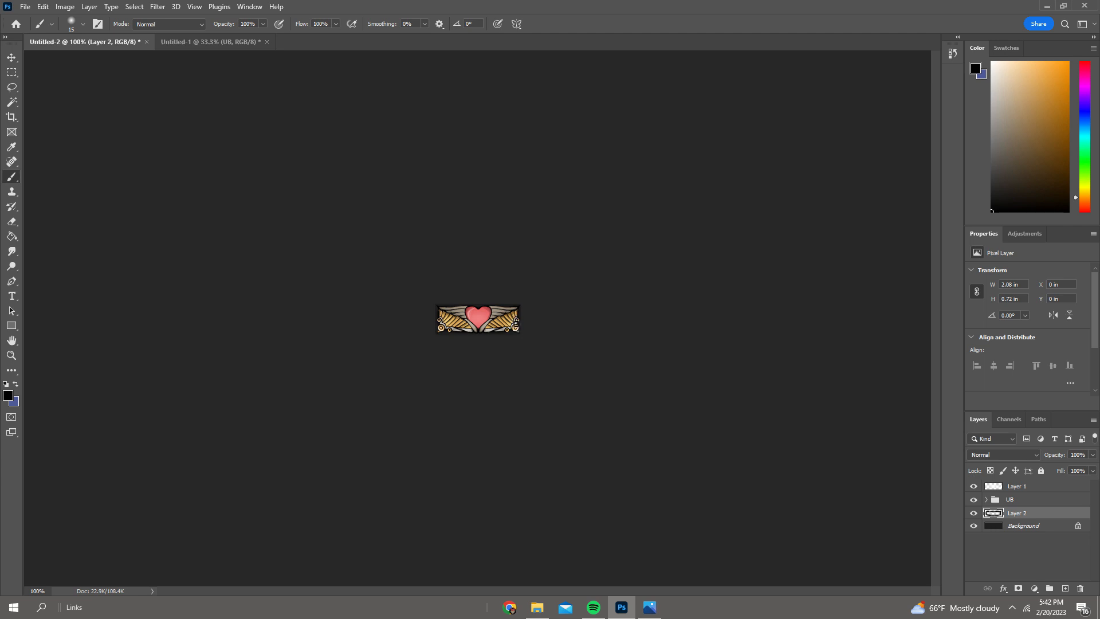
Add a new layer above Layer 1, try a 40 px black dab on the left wing, and undo the dab.
{"action": "left_click", "coordinate": [1029, 486]}
{"action": "left_click", "coordinate": [1067, 589]}
{"action": "left_click", "coordinate": [83, 25]}
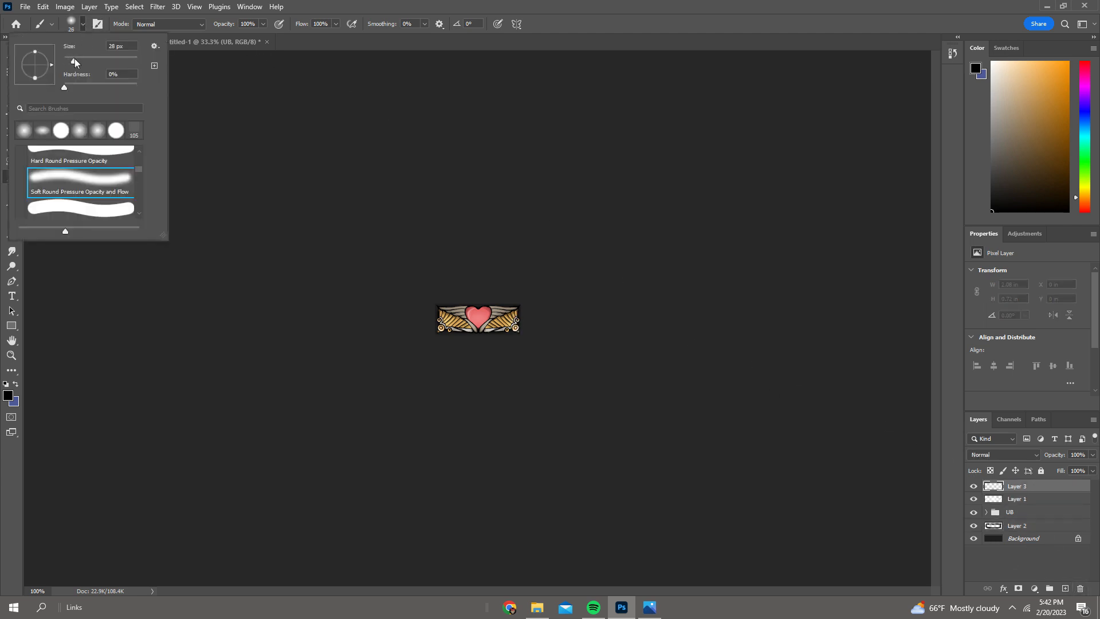
{"action": "left_click", "coordinate": [77, 59]}
{"action": "left_click_drag", "start_coordinate": [78, 61], "coordinate": [79, 62]}
{"action": "left_click", "coordinate": [448, 312]}
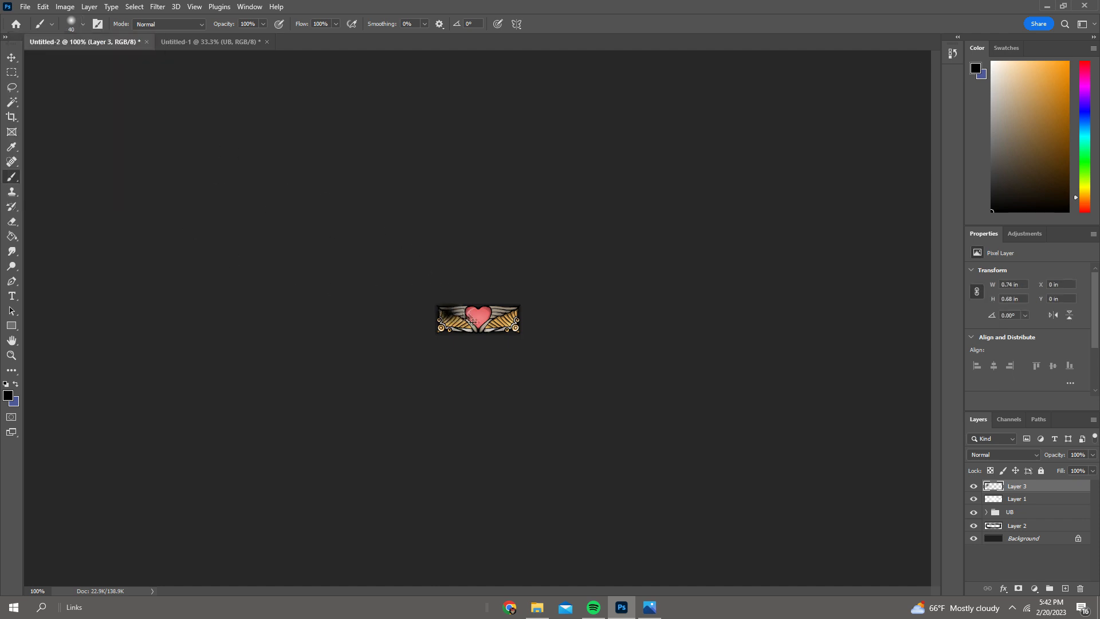
{"action": "key", "text": "ctrl+z"}
Flatten the soft brush at a -29° angle and darken the left wing on Layer 3 with a 61 px black dab.
{"action": "left_click", "coordinate": [83, 25]}
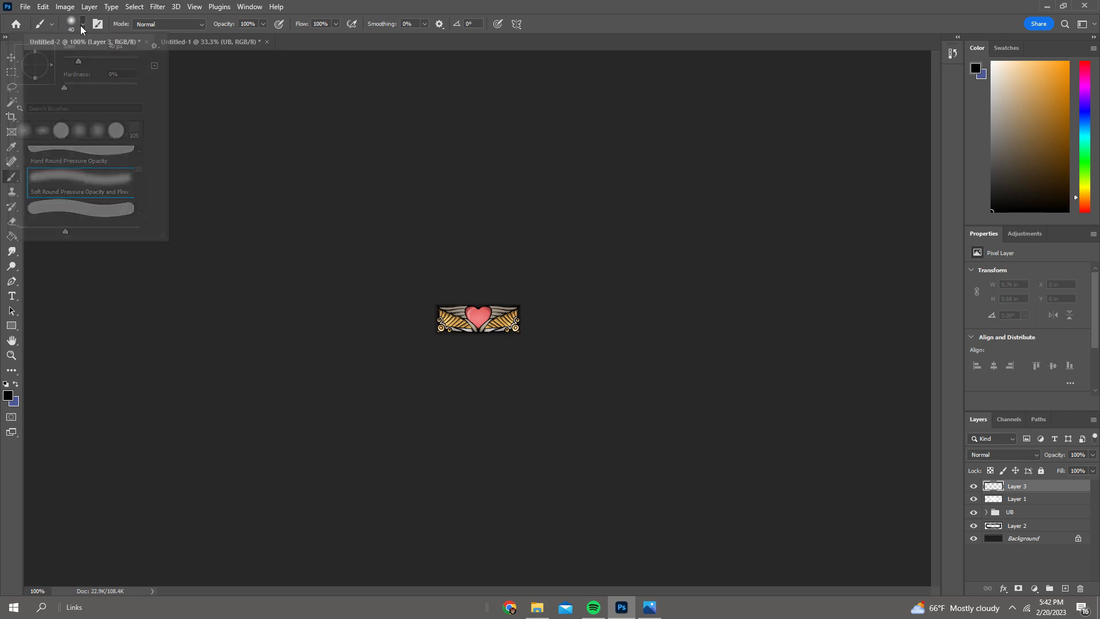
{"action": "mouse_move", "coordinate": [35, 79]}
{"action": "left_mouse_down"}
{"action": "mouse_move", "coordinate": [40, 68]}
{"action": "mouse_move", "coordinate": [48, 77]}
{"action": "left_mouse_up"}
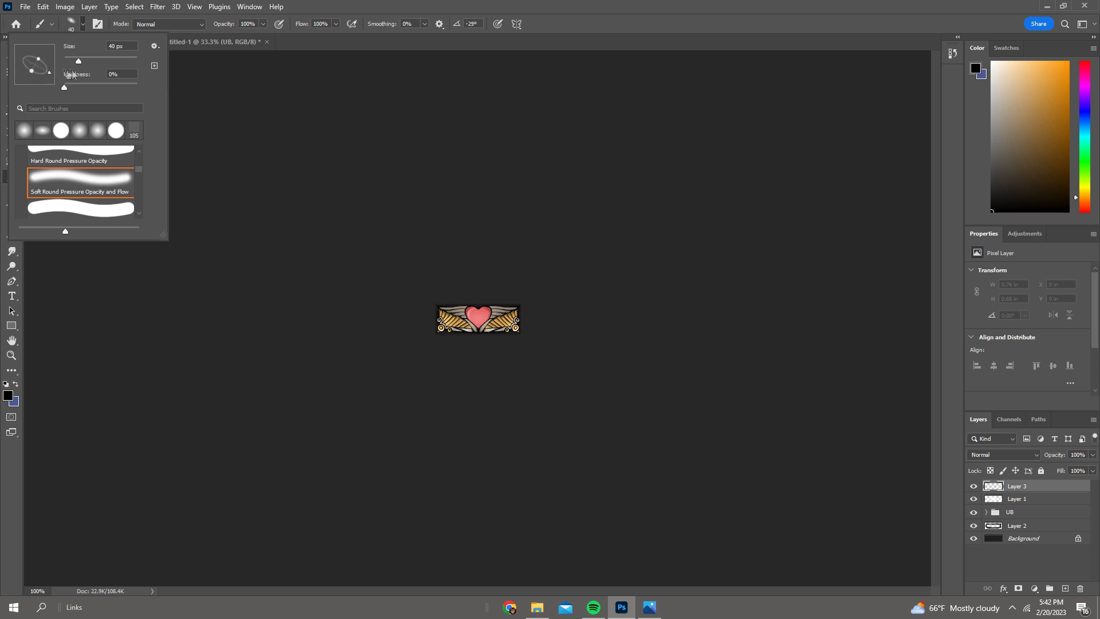
{"action": "left_click_drag", "start_coordinate": [81, 61], "coordinate": [85, 61]}
{"action": "left_click", "coordinate": [450, 316]}
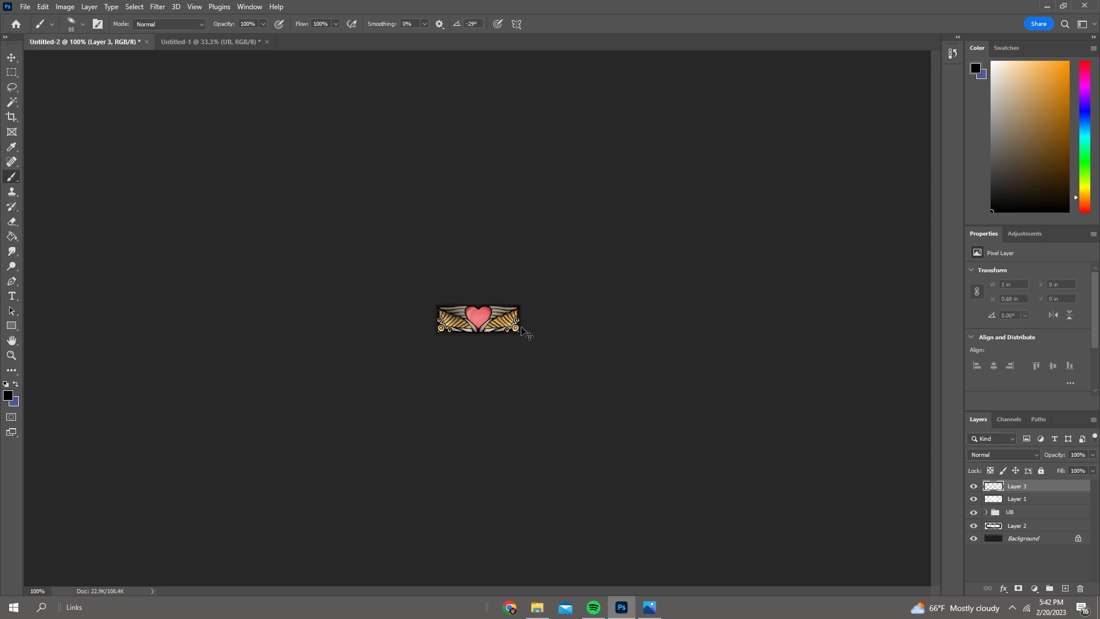
{"action": "left_click", "coordinate": [80, 25]}
{"action": "left_click_drag", "start_coordinate": [85, 59], "coordinate": [87, 60]}
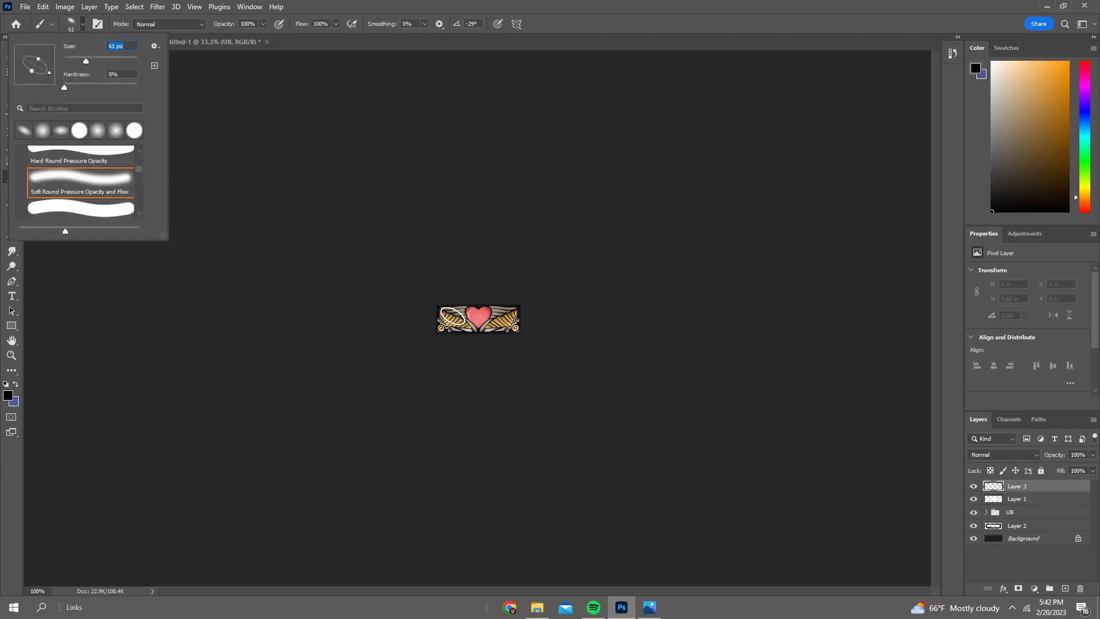
{"action": "left_click", "coordinate": [450, 316]}
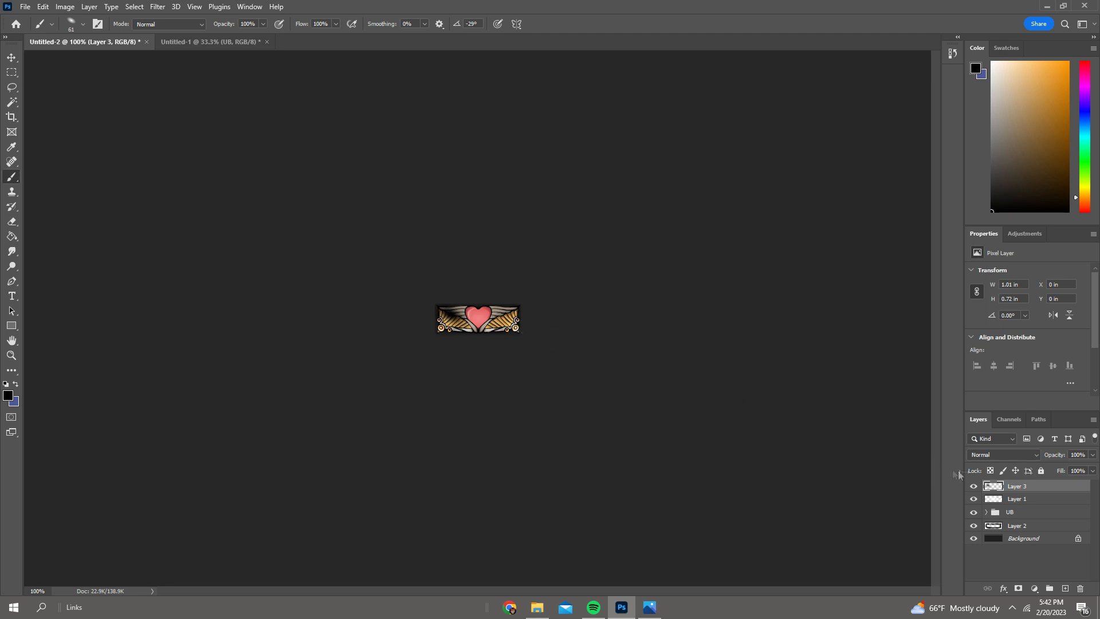
Set Layer 3 to Overlay blending at 71% opacity.
{"action": "left_click", "coordinate": [1009, 456]}
{"action": "left_click", "coordinate": [988, 449]}
{"action": "left_click", "coordinate": [1093, 454]}
{"action": "left_click_drag", "start_coordinate": [1090, 468], "coordinate": [1080, 467]}
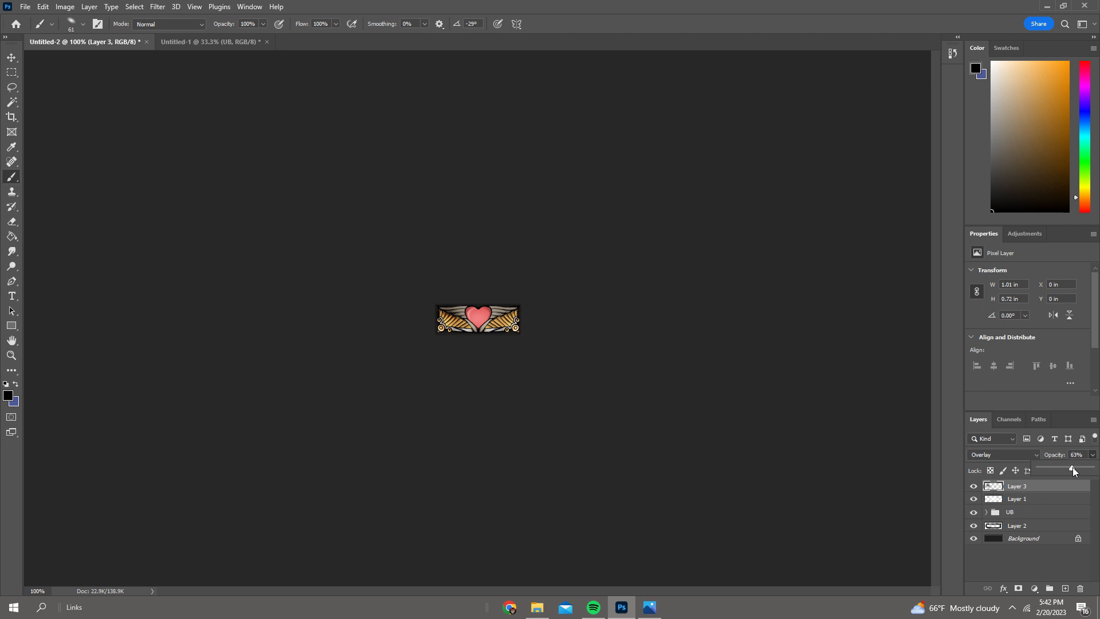
Rotate the flattened brush to -144° and darken the right wing on Layer 3 with a black dab.
{"action": "left_click", "coordinate": [85, 23]}
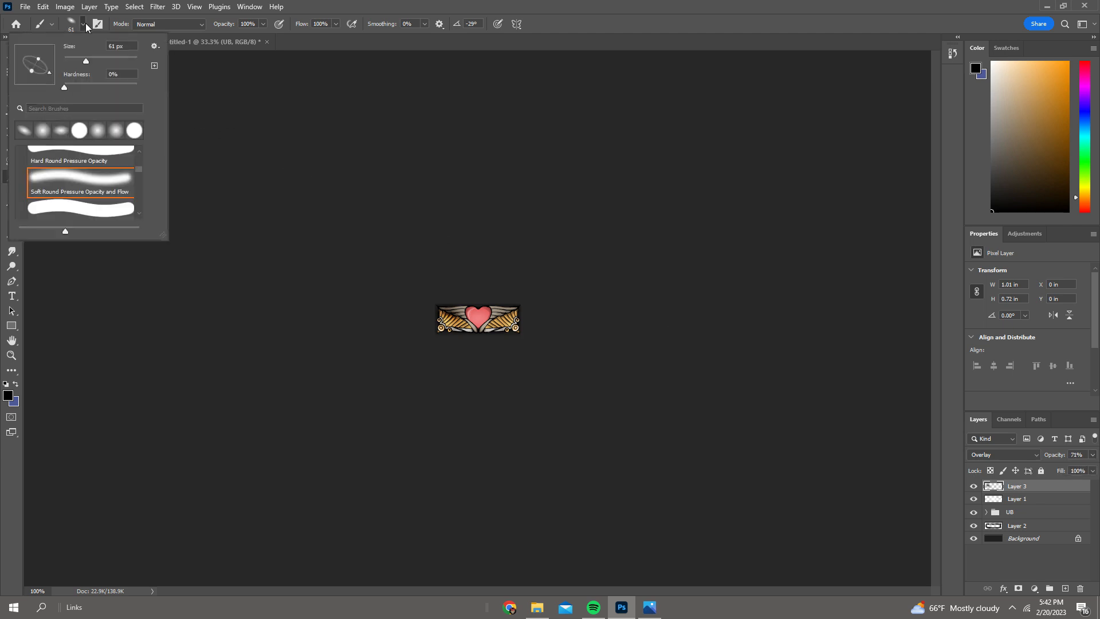
{"action": "left_click_drag", "start_coordinate": [48, 77], "coordinate": [23, 76]}
{"action": "left_click_drag", "start_coordinate": [21, 76], "coordinate": [21, 74]}
{"action": "left_click", "coordinate": [503, 315]}
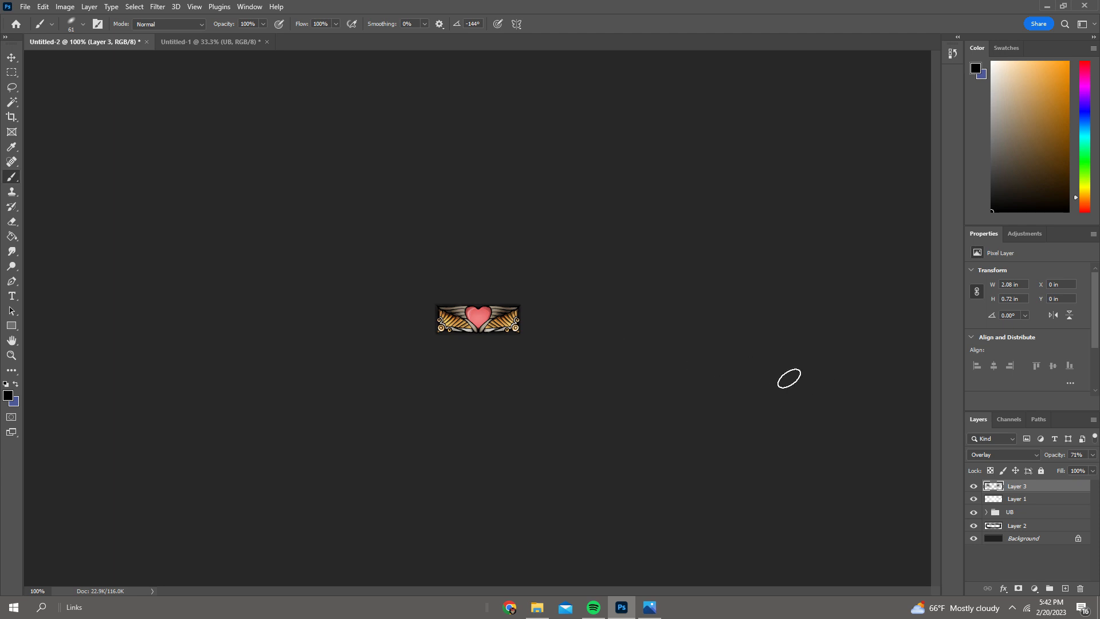
{"action": "left_click_drag", "start_coordinate": [674, 344], "coordinate": [683, 346]}
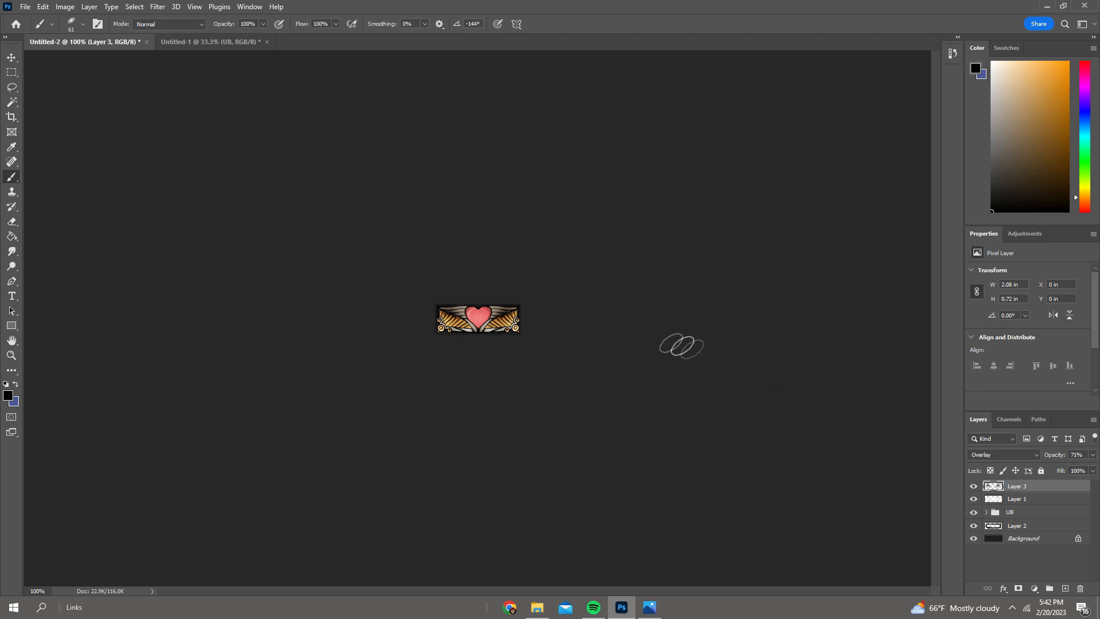
Rotate the brush to -90° and shade the heart in black on Layer 3, undoing the unwanted dab over its top center.
{"action": "left_click", "coordinate": [83, 25]}
{"action": "left_click_drag", "start_coordinate": [27, 77], "coordinate": [35, 78]}
{"action": "left_click", "coordinate": [480, 308]}
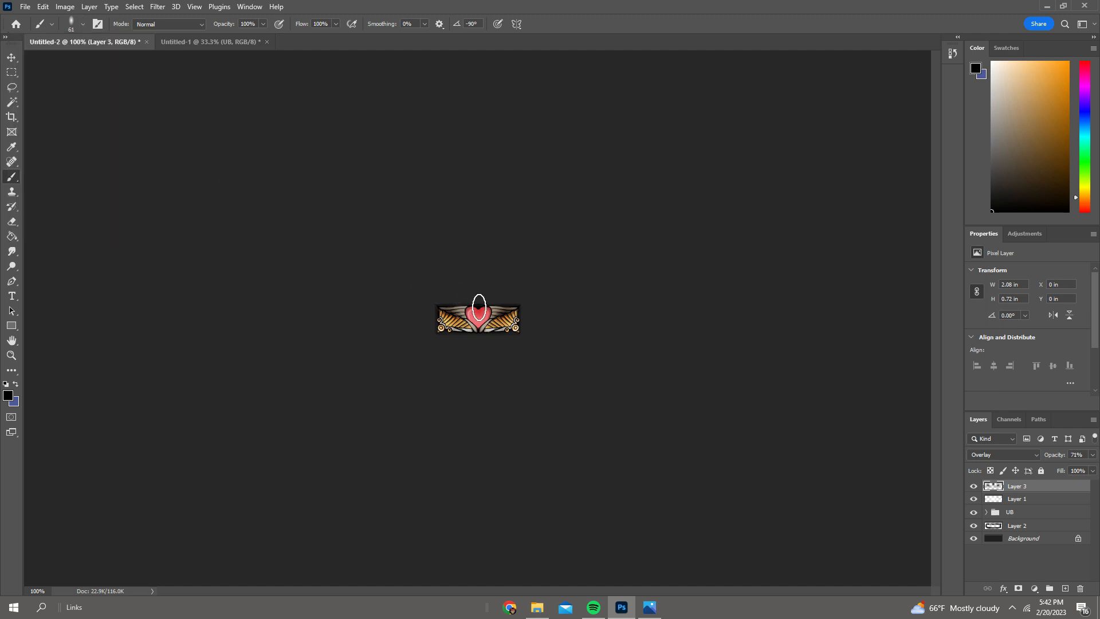
{"action": "key", "text": "ctrl+z"}
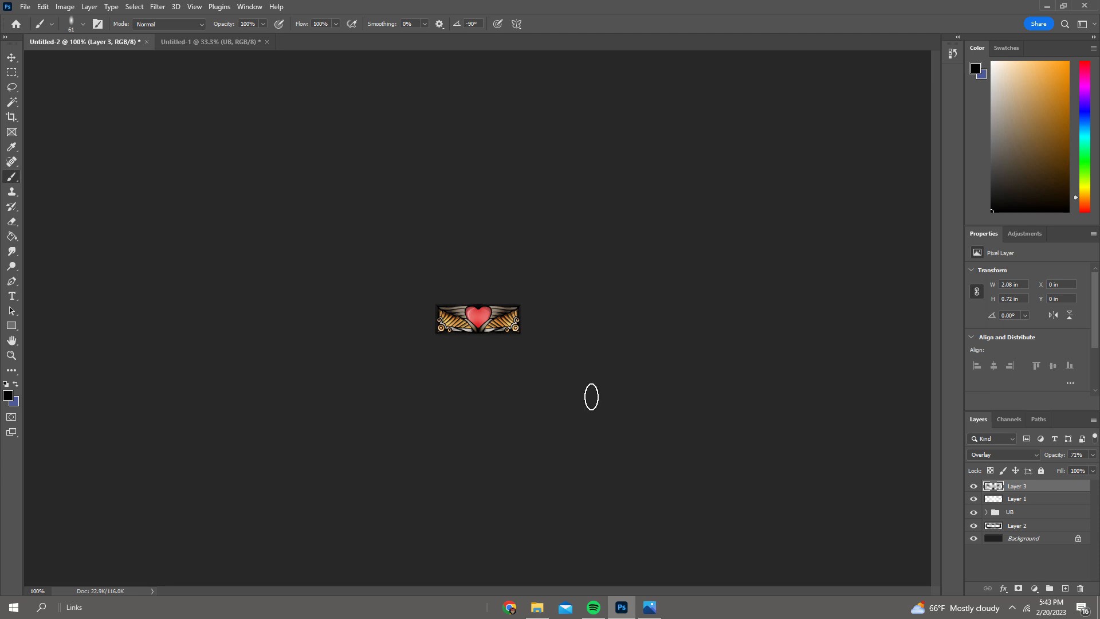
Select Layer 2 and activate the Move tool.
{"action": "left_click", "coordinate": [1020, 528]}
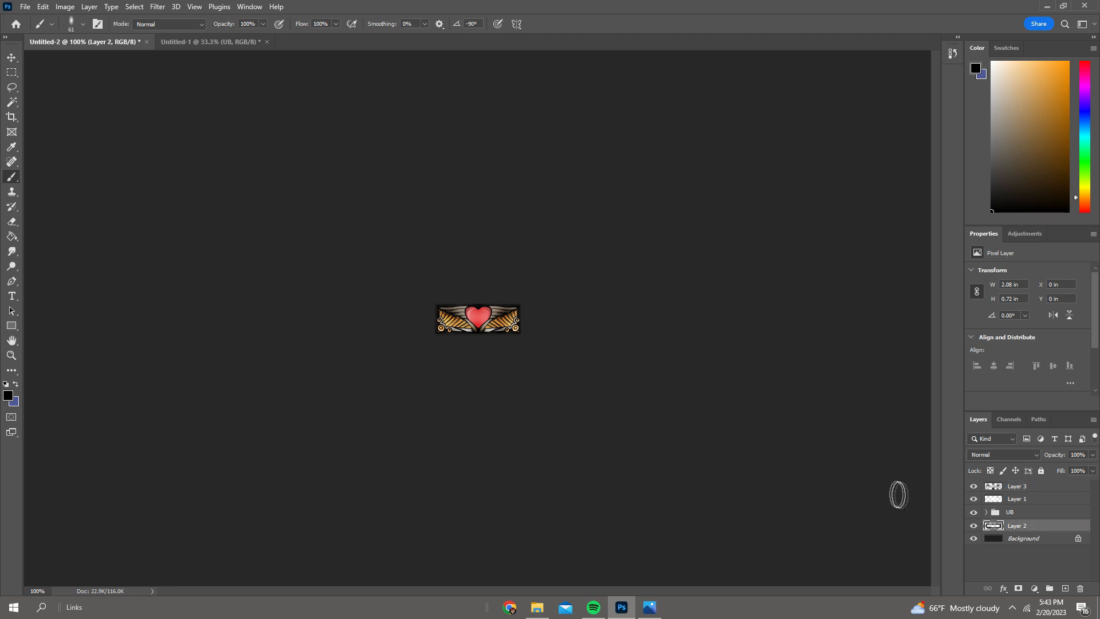
{"action": "left_click", "coordinate": [11, 59]}
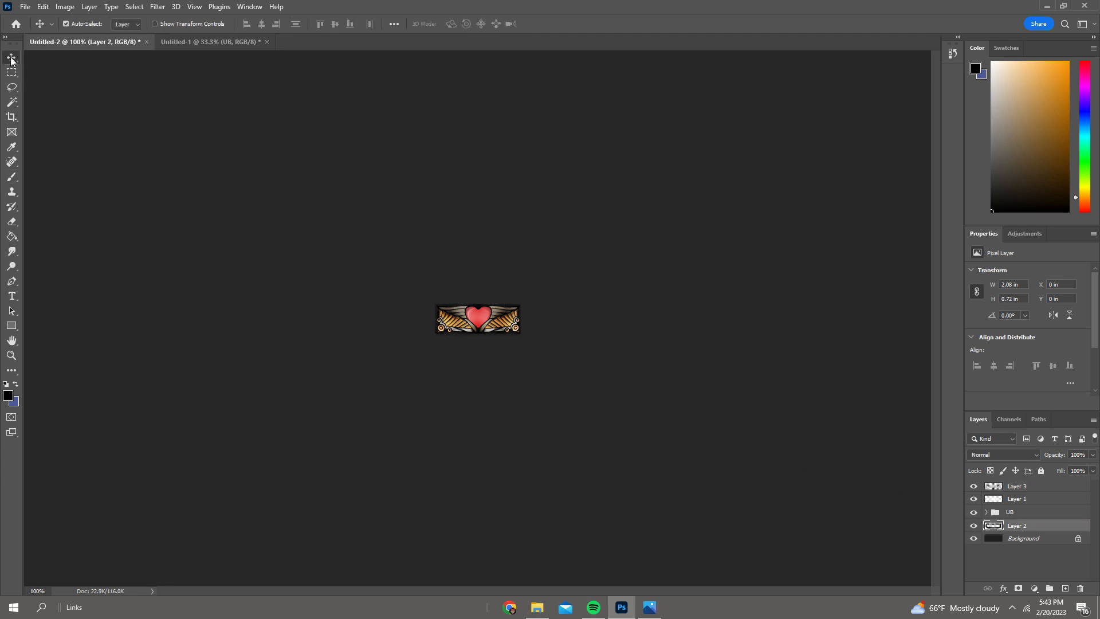